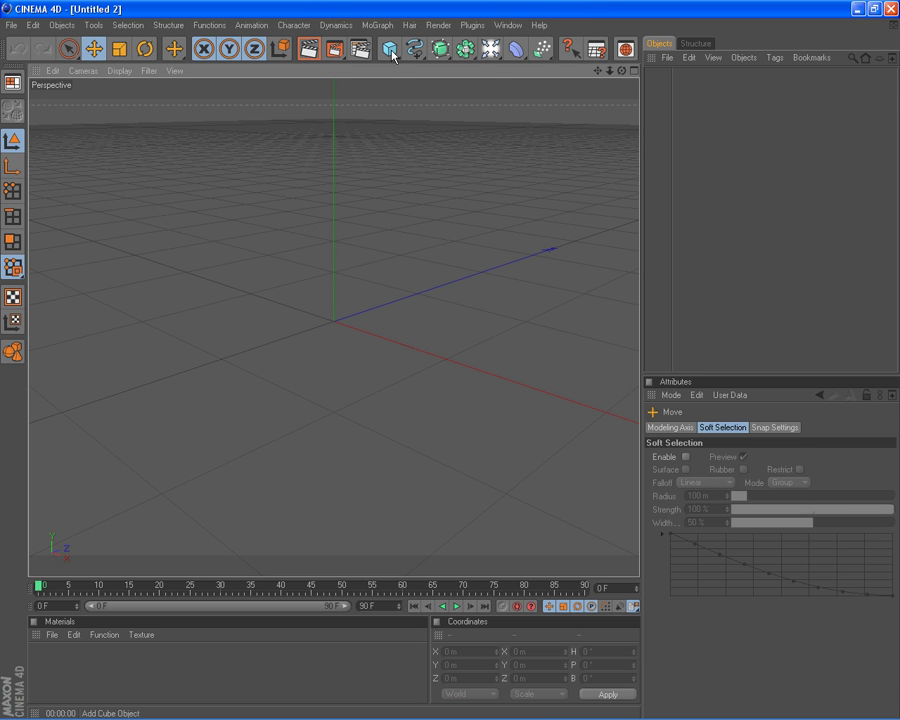
# Step: Add a sphere and rotate it 90° in heading and pitch
pyautogui.moveTo(393, 57)
pyautogui.mouseDown()
pyautogui.moveTo(509, 93)
pyautogui.moveTo(512, 62)
pyautogui.mouseUp()
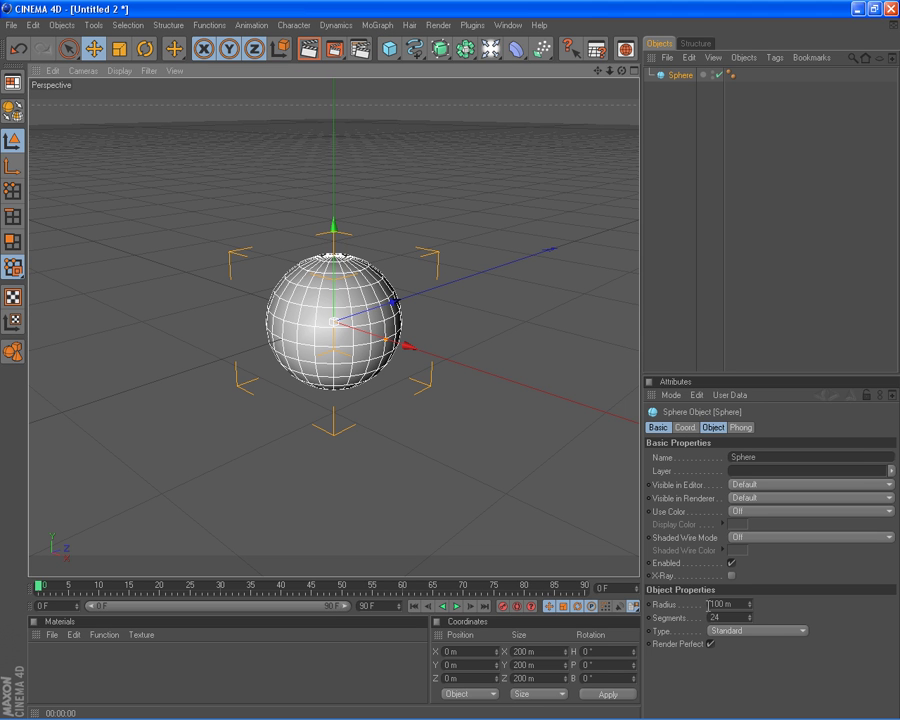
pyautogui.click(610, 650)
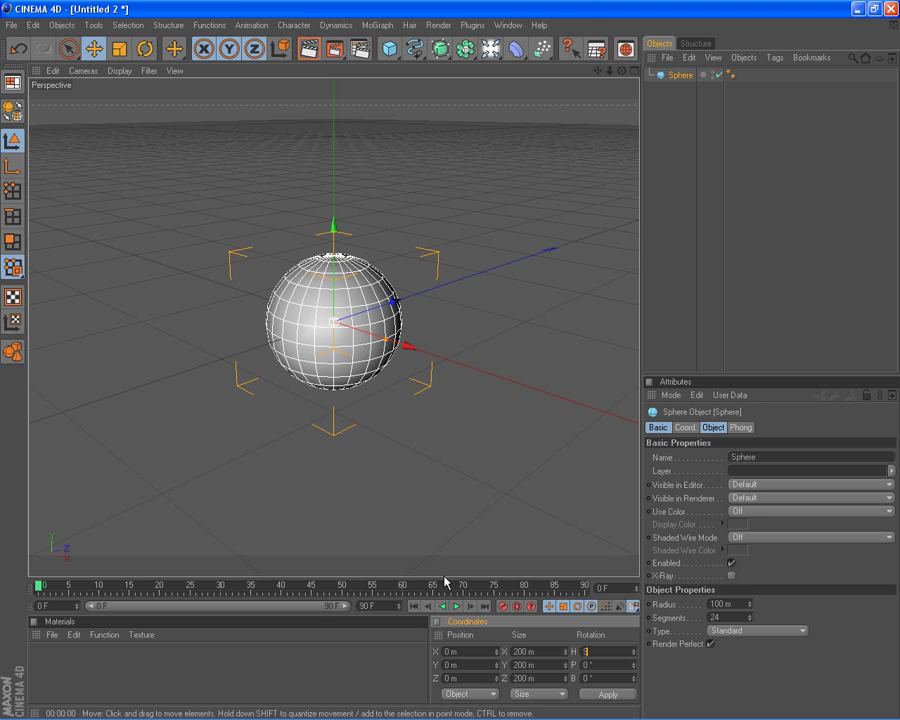
pyautogui.write('90')
pyautogui.write('30')
pyautogui.press('Return')
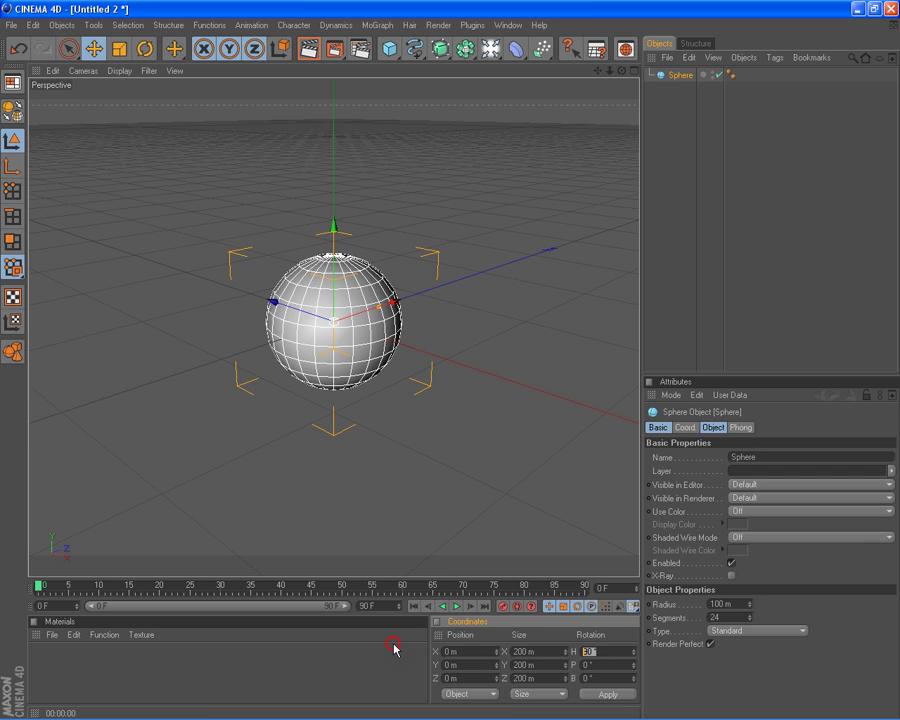
pyautogui.press('Tab')
pyautogui.write('0')
pyautogui.press('Return')
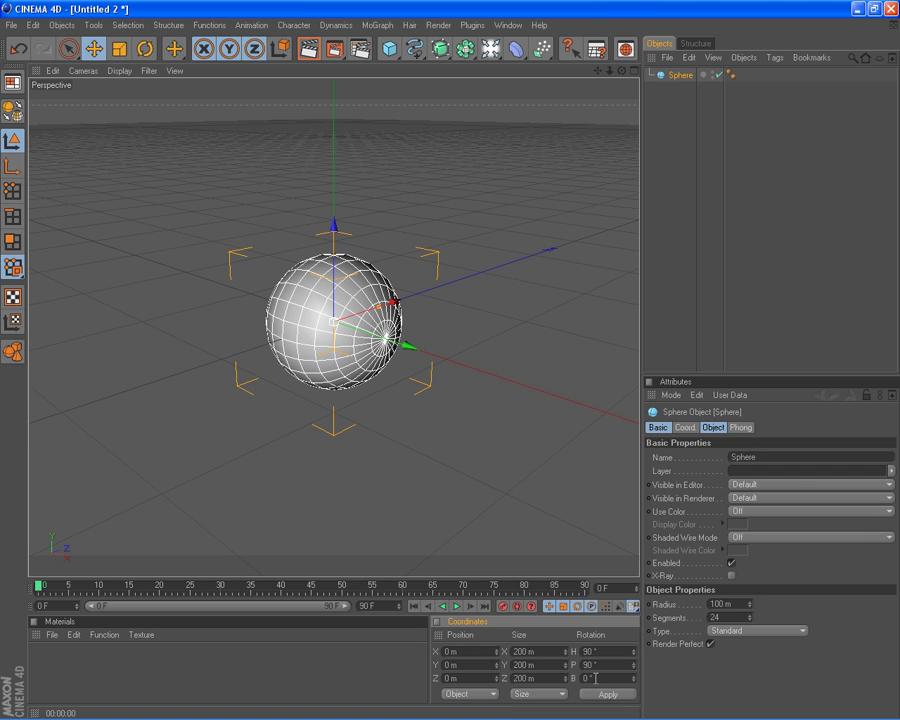
# Step: Set the sphere's segment count to 30
pyautogui.doubleClick(712, 617)
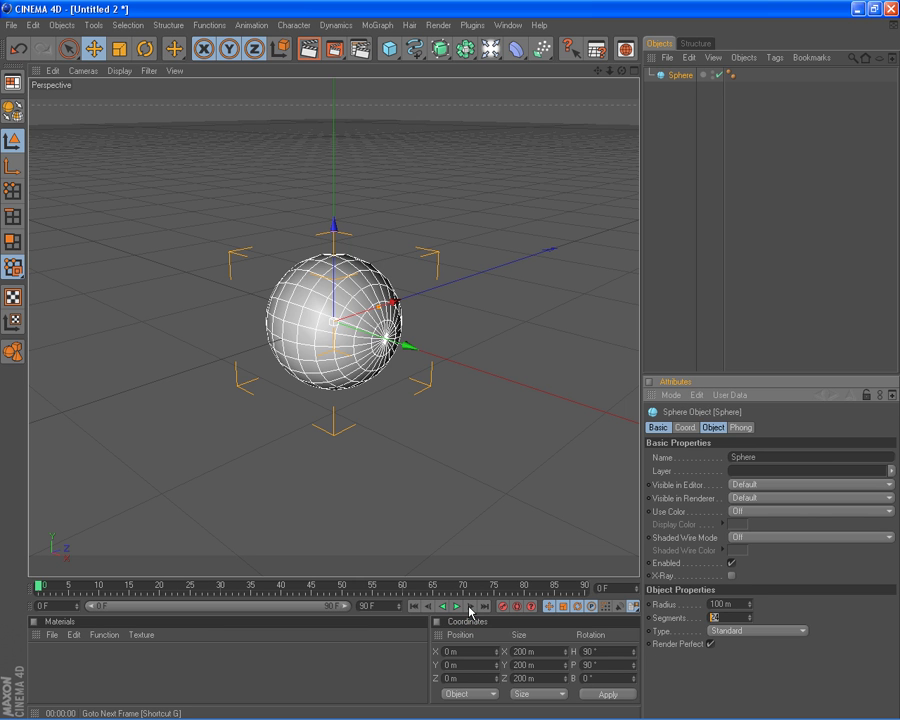
pyautogui.write('30')
pyautogui.press('Return')
pyautogui.moveTo(612, 72); pyautogui.dragTo(612, 78)
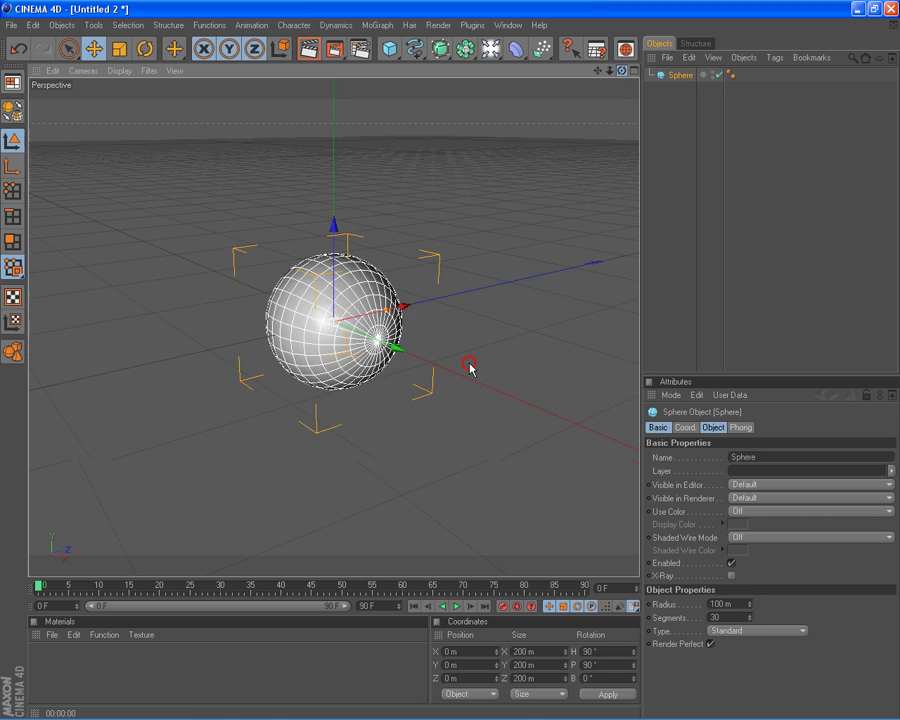
# Step: Create a new material with pure white (255) colour and Reflection enabled
pyautogui.click(53, 639)
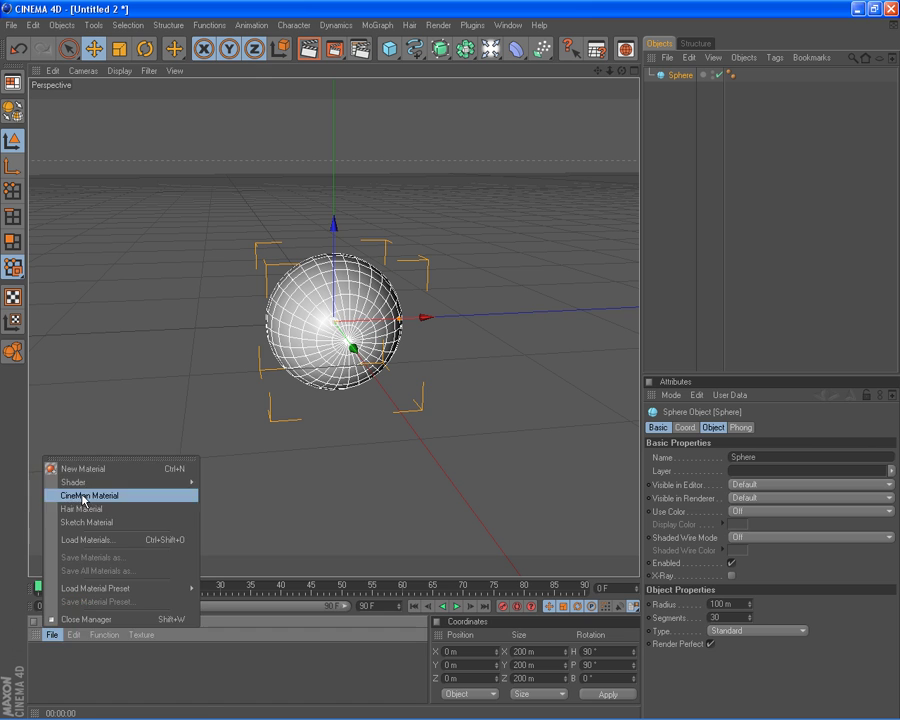
pyautogui.click(80, 463)
pyautogui.doubleClick(44, 660)
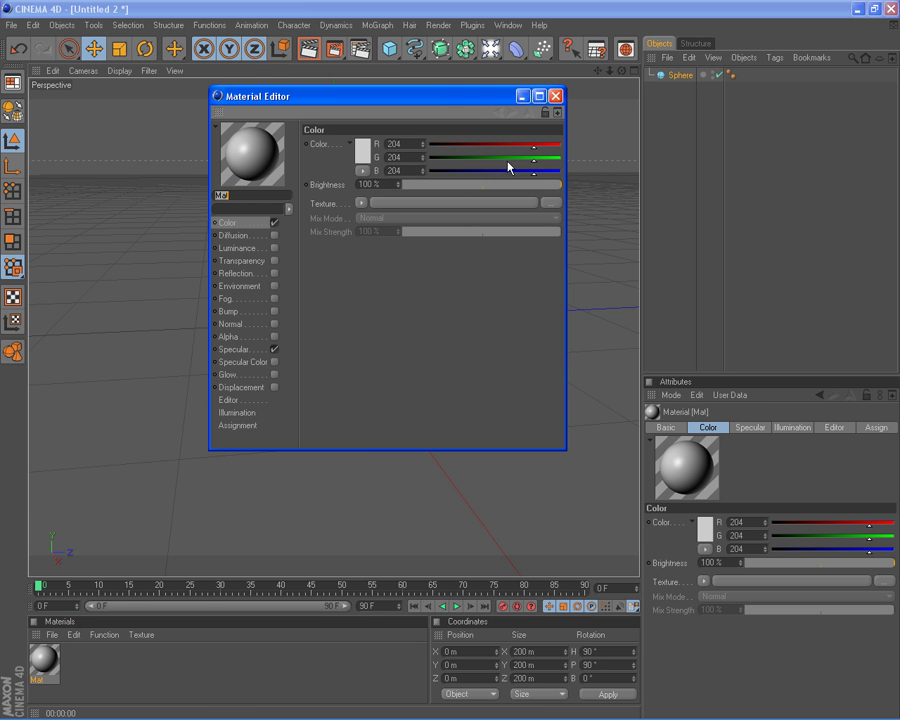
pyautogui.moveTo(534, 145)
pyautogui.mouseDown()
pyautogui.moveTo(560, 145)
pyautogui.moveTo(560, 157)
pyautogui.mouseUp()
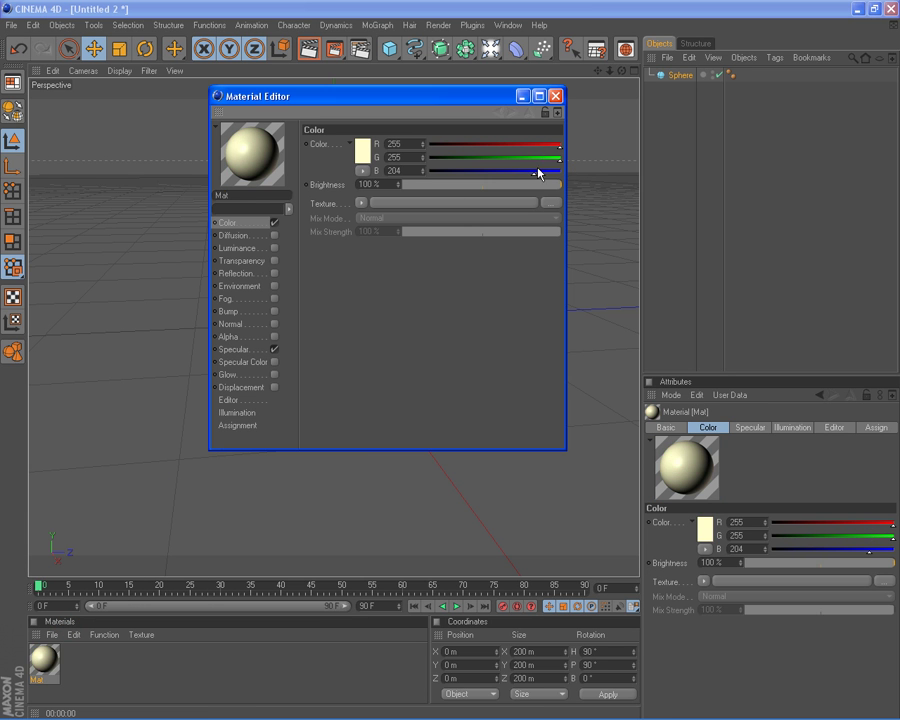
pyautogui.click(275, 273)
pyautogui.click(211, 195)
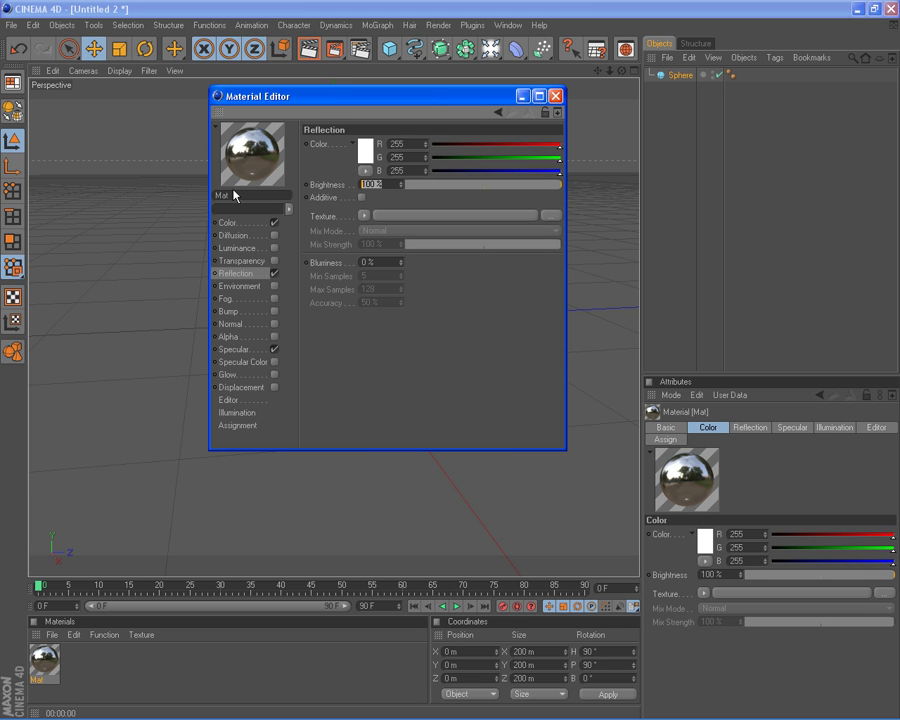
pyautogui.click(556, 96)
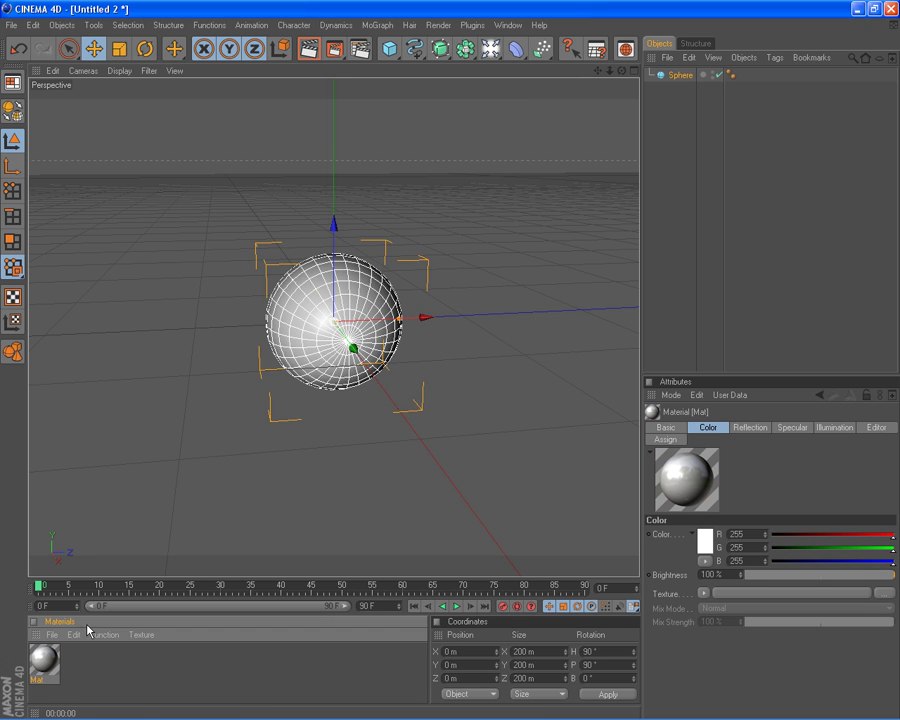
# Step: Add another material and change the first material's colour to blue
pyautogui.click(52, 634)
pyautogui.click(90, 464)
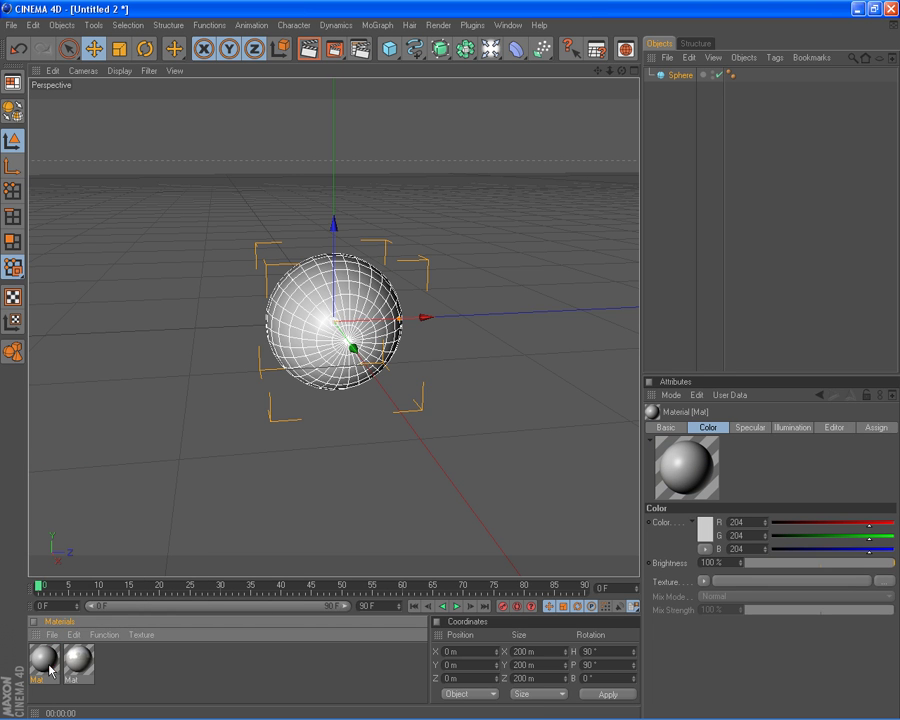
pyautogui.doubleClick(46, 662)
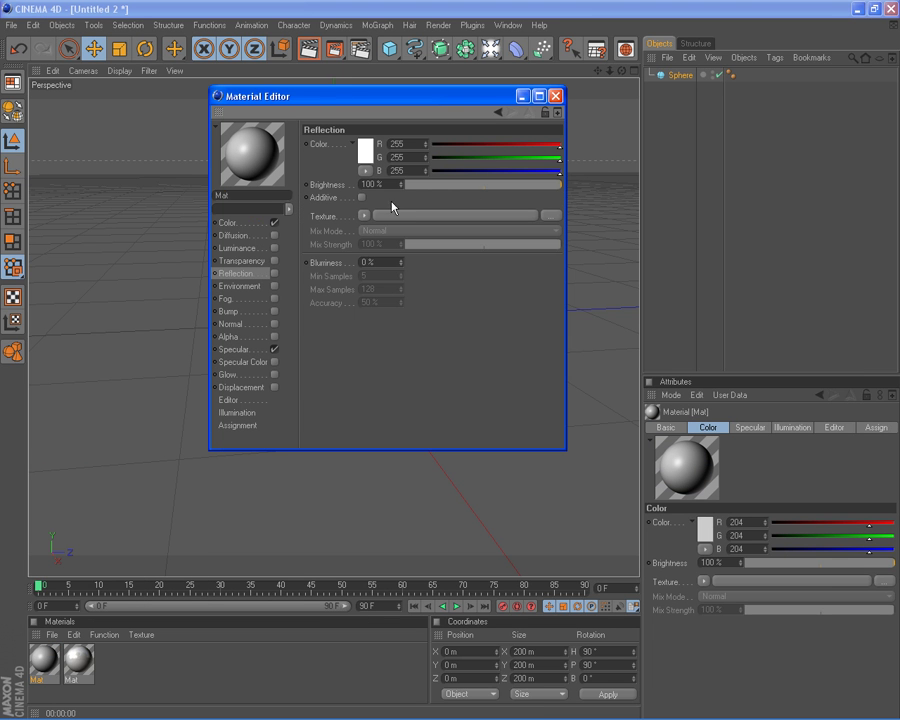
pyautogui.click(229, 222)
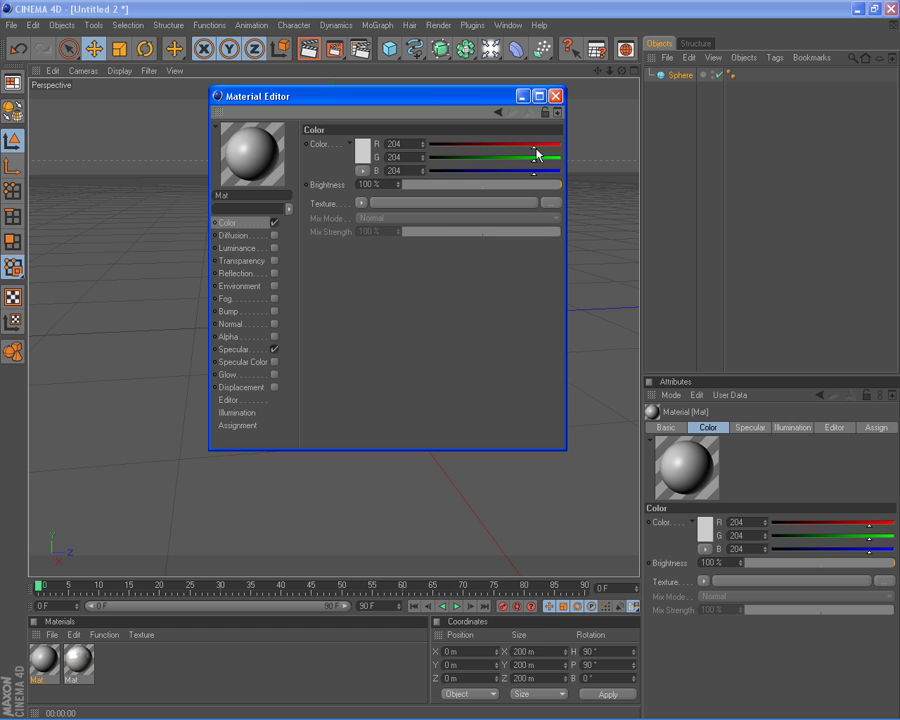
pyautogui.moveTo(534, 148)
pyautogui.mouseDown()
pyautogui.moveTo(430, 147)
pyautogui.moveTo(428, 160)
pyautogui.mouseUp()
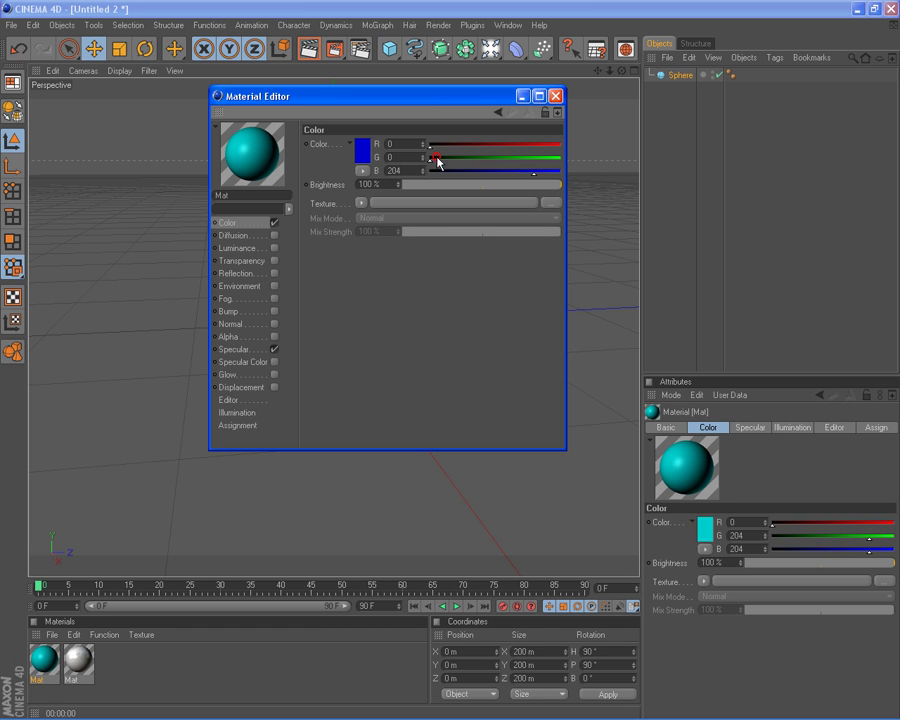
# Step: Enable reflection on Mat with 20% brightness
pyautogui.click(275, 273)
pyautogui.doubleClick(375, 184)
pyautogui.write('20')
pyautogui.press('Return')
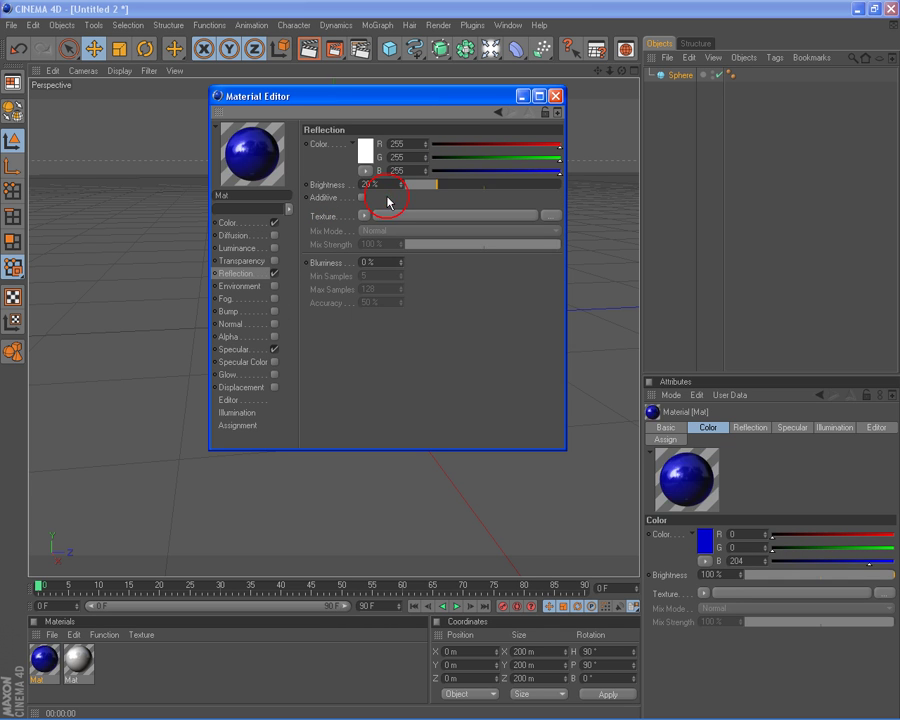
# Step: Apply a Noise colour texture at 50% mix strength with Pezo noise type
pyautogui.click(230, 222)
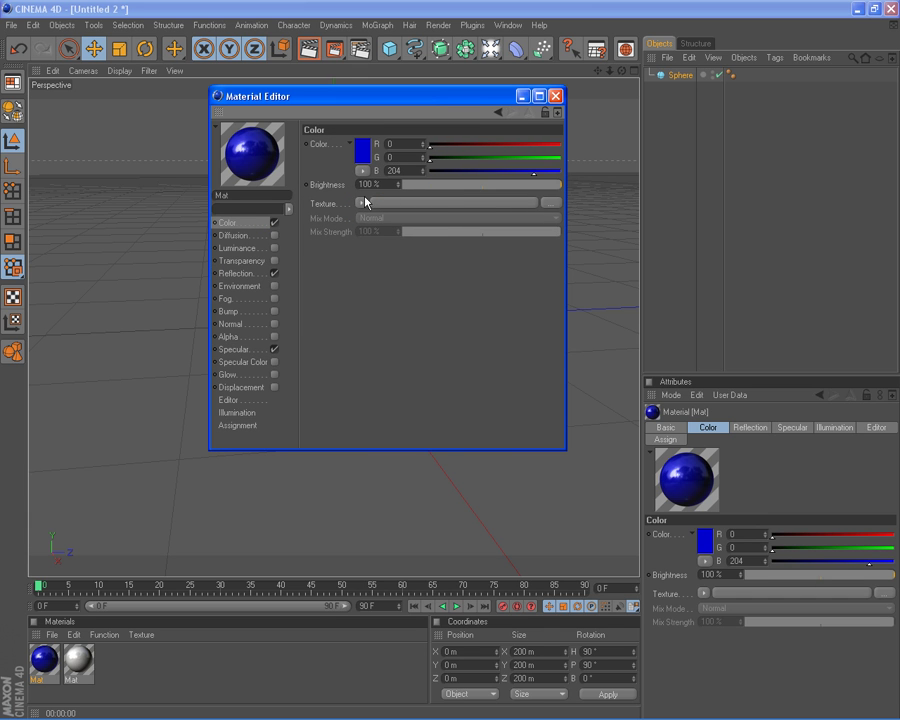
pyautogui.click(362, 204)
pyautogui.click(384, 356)
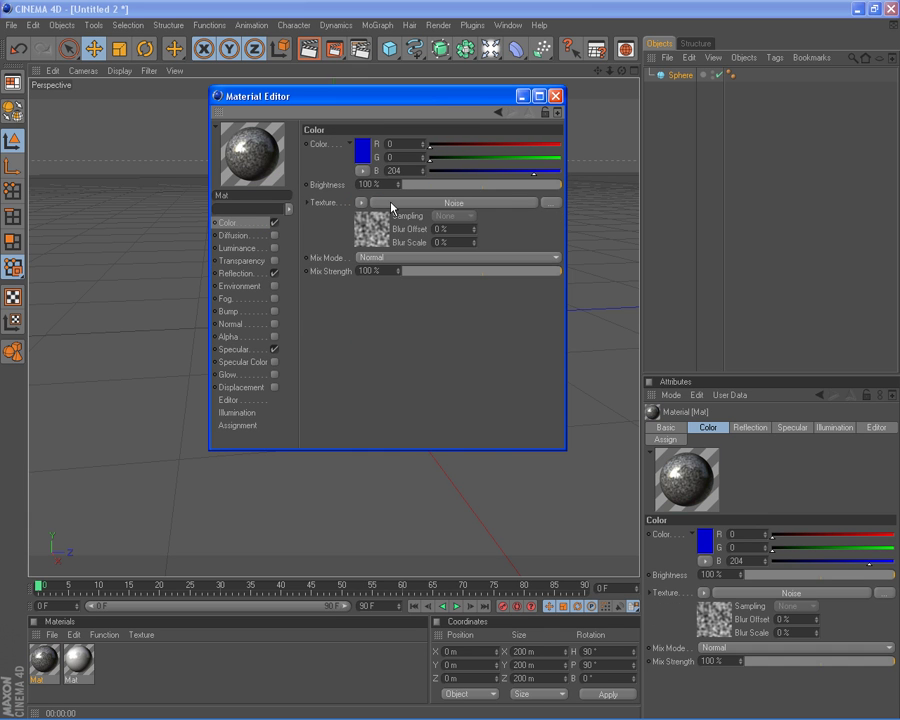
pyautogui.click(367, 236)
pyautogui.scroll(-1, 427, 263)
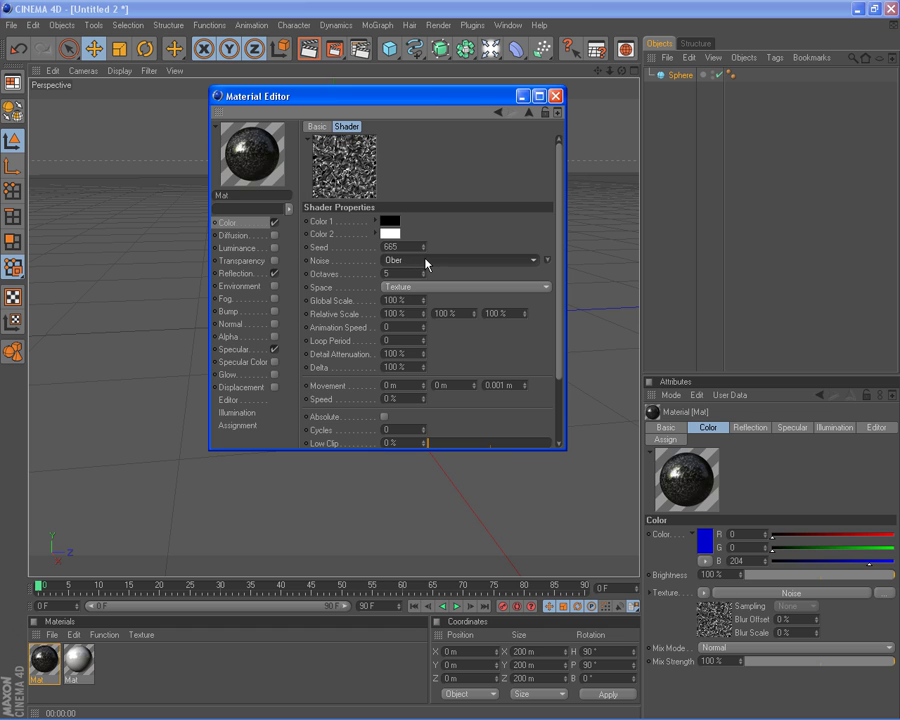
pyautogui.scroll(-1, 427, 263)
pyautogui.click(529, 112)
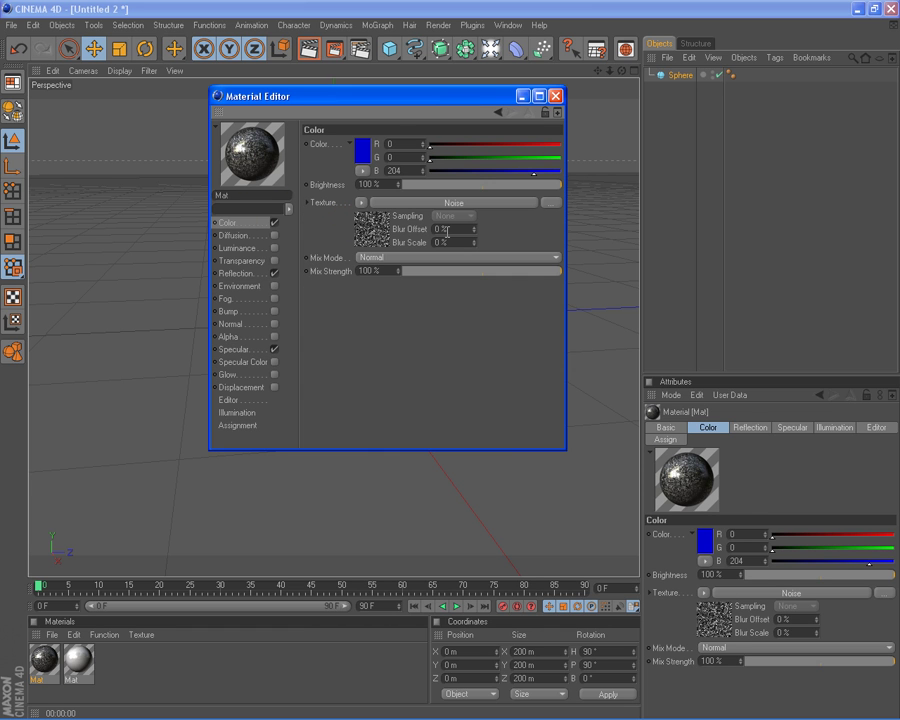
pyautogui.click(391, 270)
pyautogui.write('50')
pyautogui.click(418, 321)
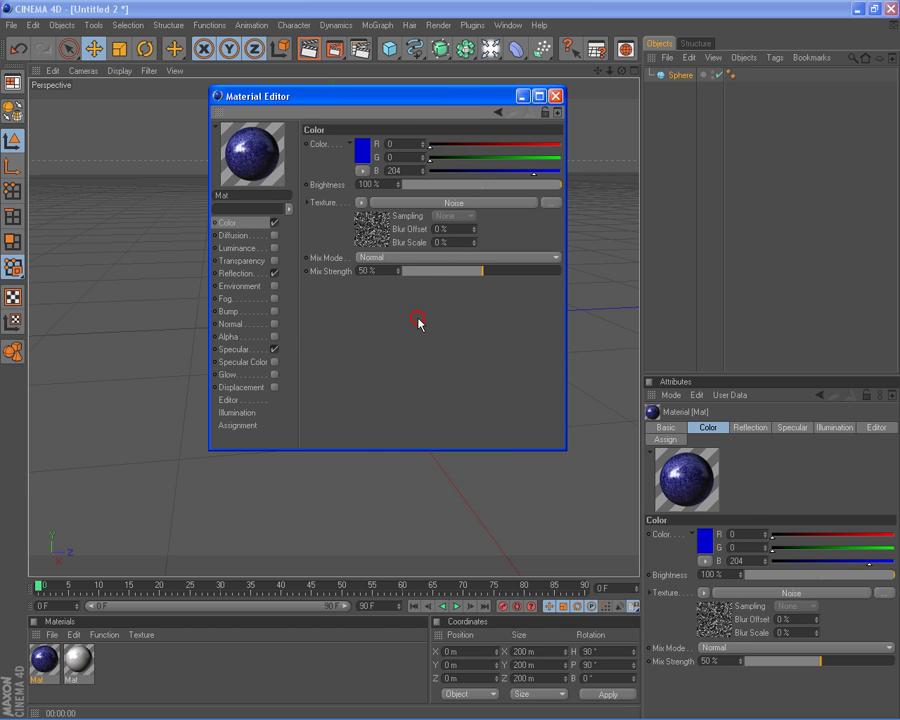
pyautogui.click(377, 232)
pyautogui.scroll(-1, 422, 262)
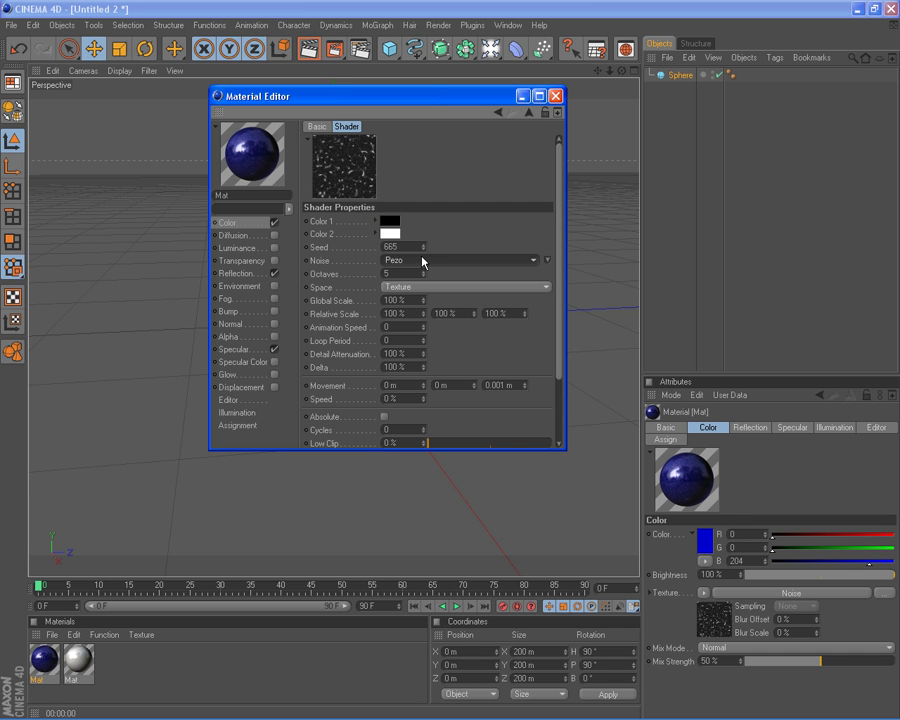
# Step: Create a pure black material with specular off, and make the sphere editable
pyautogui.click(556, 96)
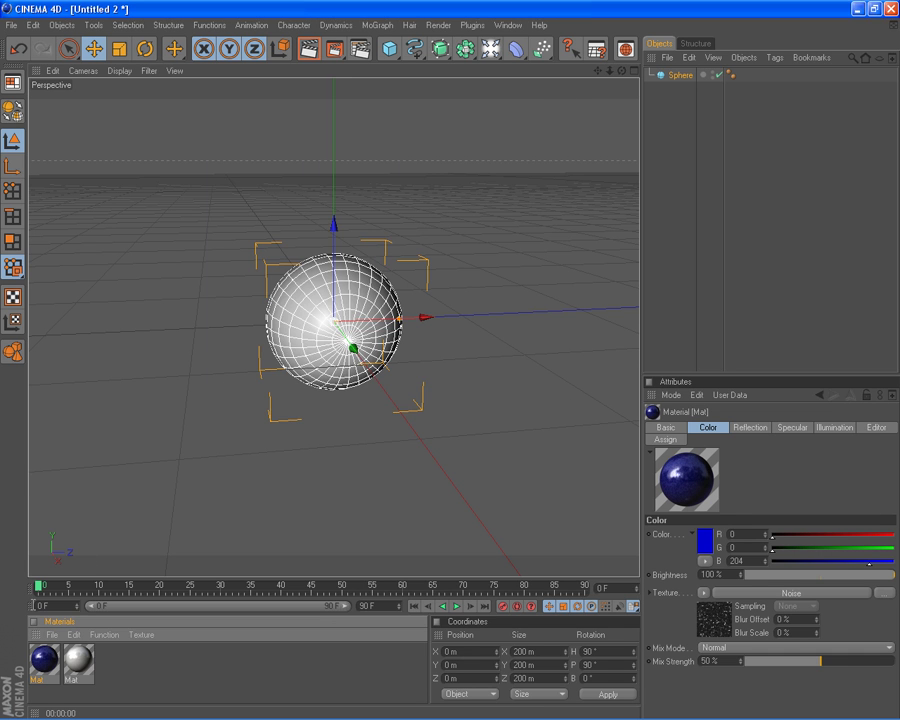
pyautogui.click(54, 635)
pyautogui.click(80, 468)
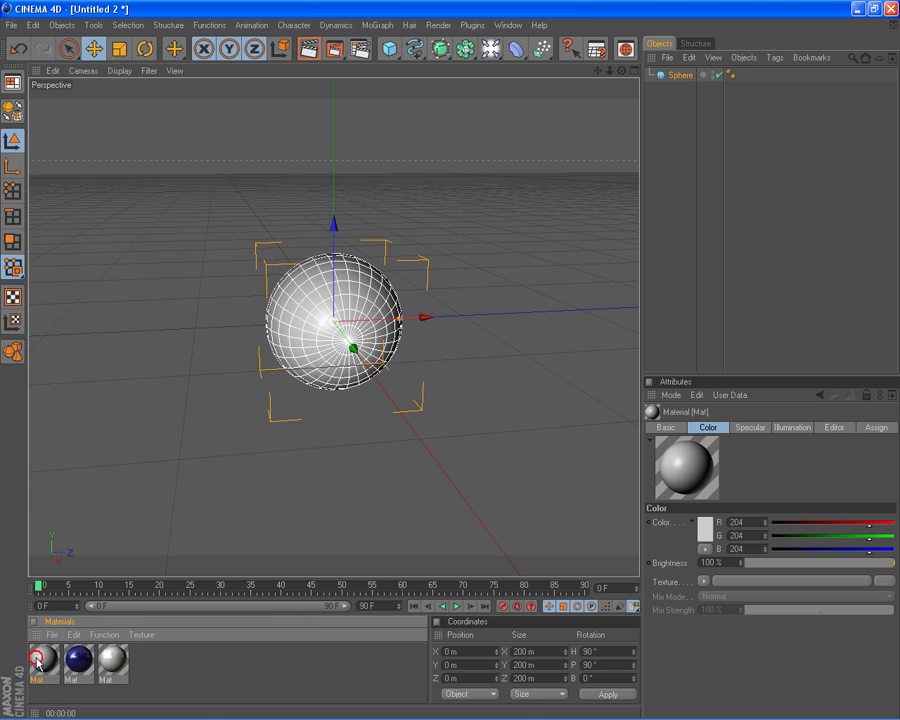
pyautogui.doubleClick(44, 660)
pyautogui.moveTo(473, 174)
pyautogui.mouseDown()
pyautogui.moveTo(430, 171)
pyautogui.moveTo(430, 144)
pyautogui.moveTo(430, 157)
pyautogui.mouseUp()
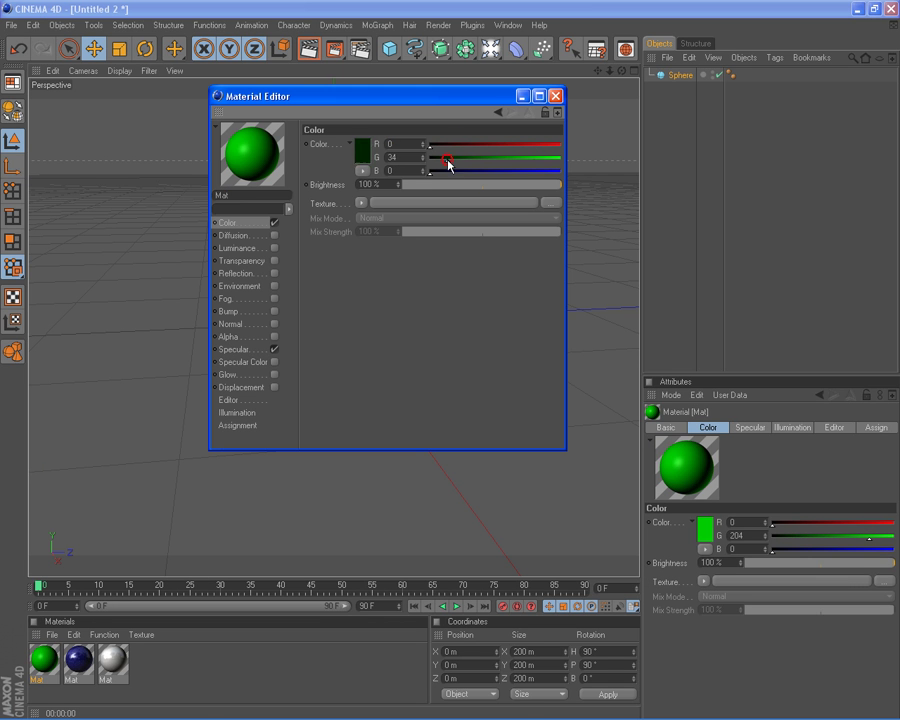
pyautogui.click(275, 349)
pyautogui.click(556, 96)
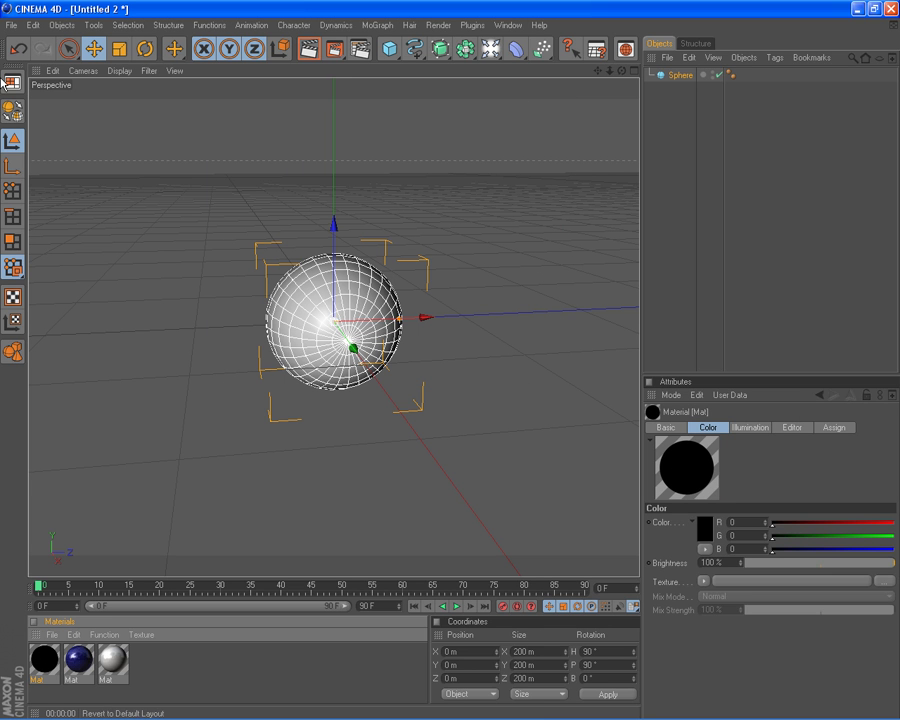
pyautogui.click(10, 112)
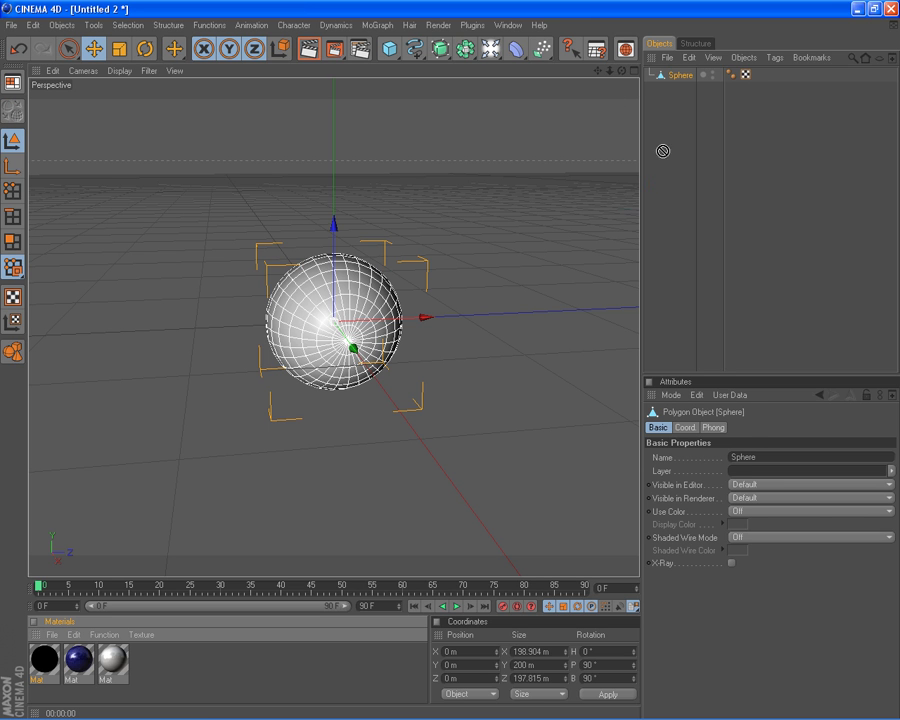
# Step: Apply the white material to the sphere and select its front polygons
pyautogui.moveTo(675, 136); pyautogui.dragTo(684, 78)
pyautogui.click(664, 76)
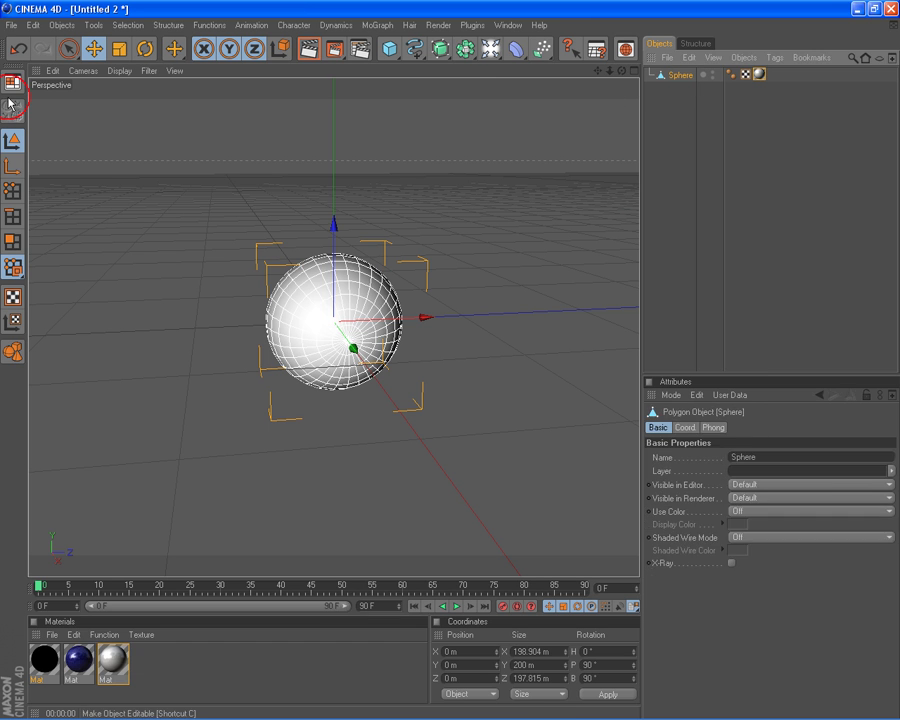
pyautogui.click(68, 48)
pyautogui.click(12, 241)
pyautogui.scroll(3, 316, 327)
pyautogui.moveTo(322, 350); pyautogui.dragTo(395, 337)
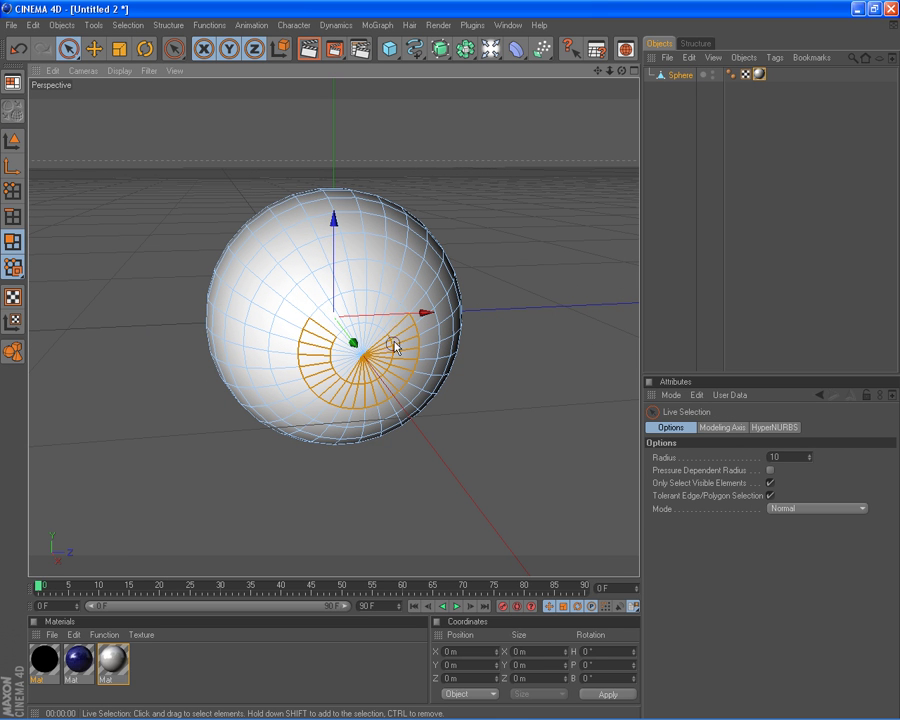
pyautogui.moveTo(395, 337)
pyautogui.mouseDown()
pyautogui.moveTo(357, 366)
pyautogui.moveTo(362, 353)
pyautogui.mouseUp()
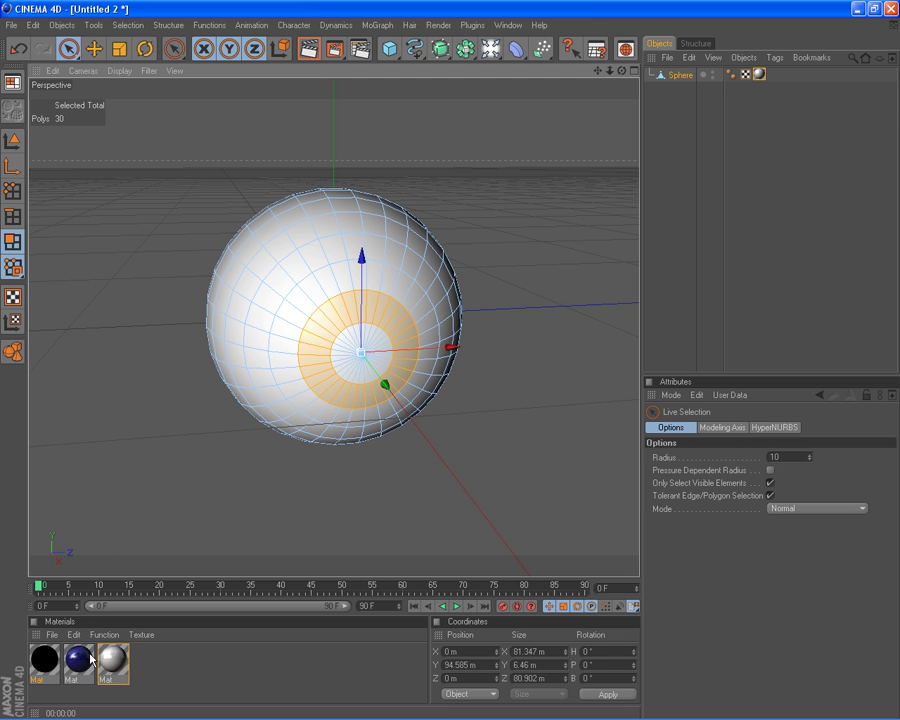
# Step: Apply blue to the front polygons and black to the centre, then render the eyeball
pyautogui.moveTo(77, 662)
pyautogui.mouseDown()
pyautogui.moveTo(342, 318)
pyautogui.moveTo(370, 346)
pyautogui.mouseUp()
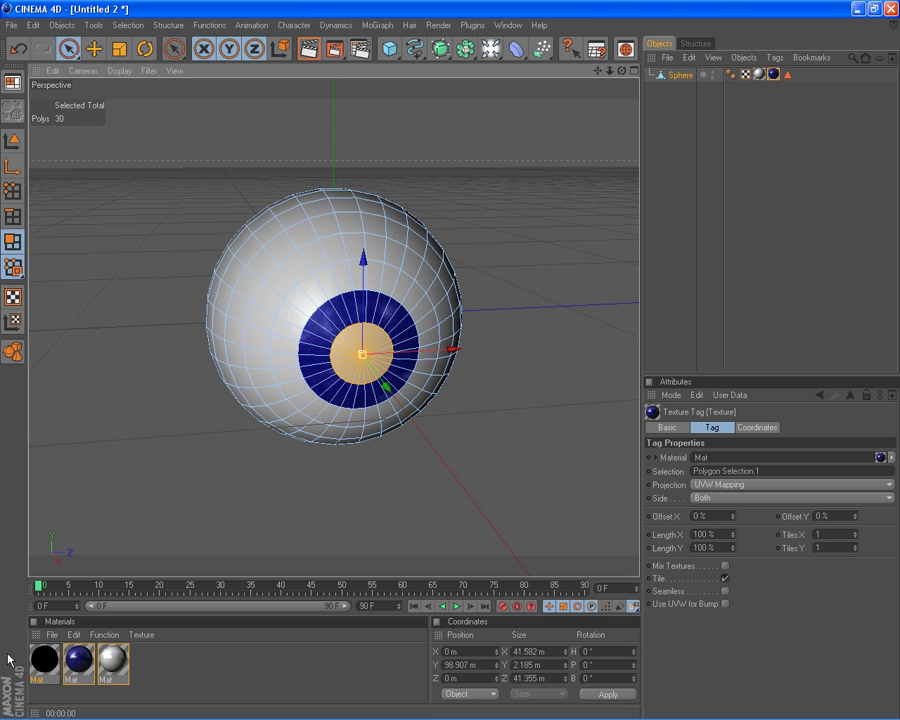
pyautogui.moveTo(44, 660); pyautogui.dragTo(360, 352)
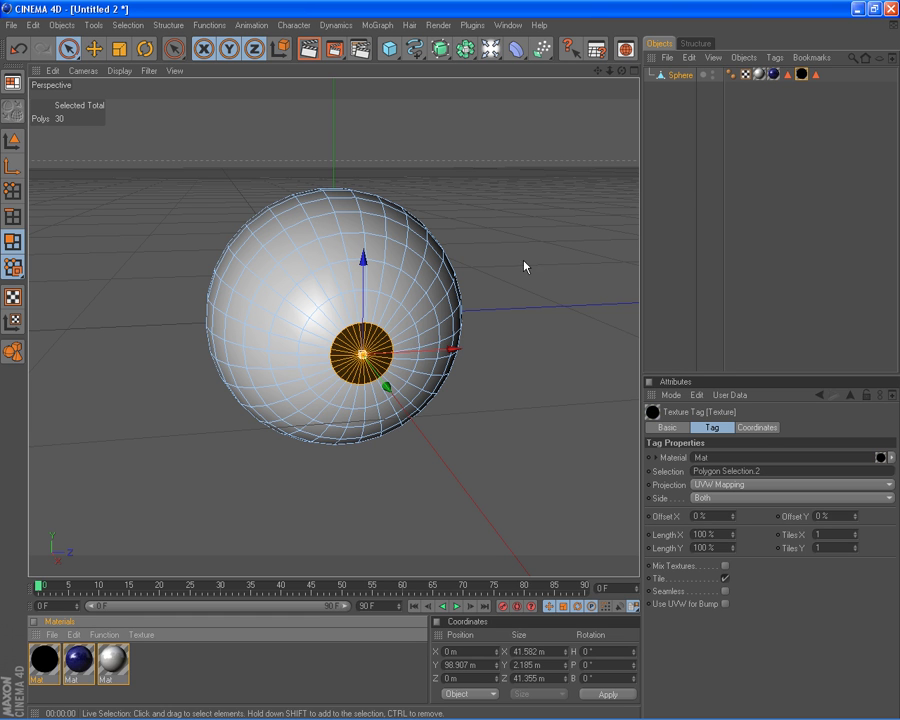
pyautogui.click(382, 84)
pyautogui.click(308, 48)
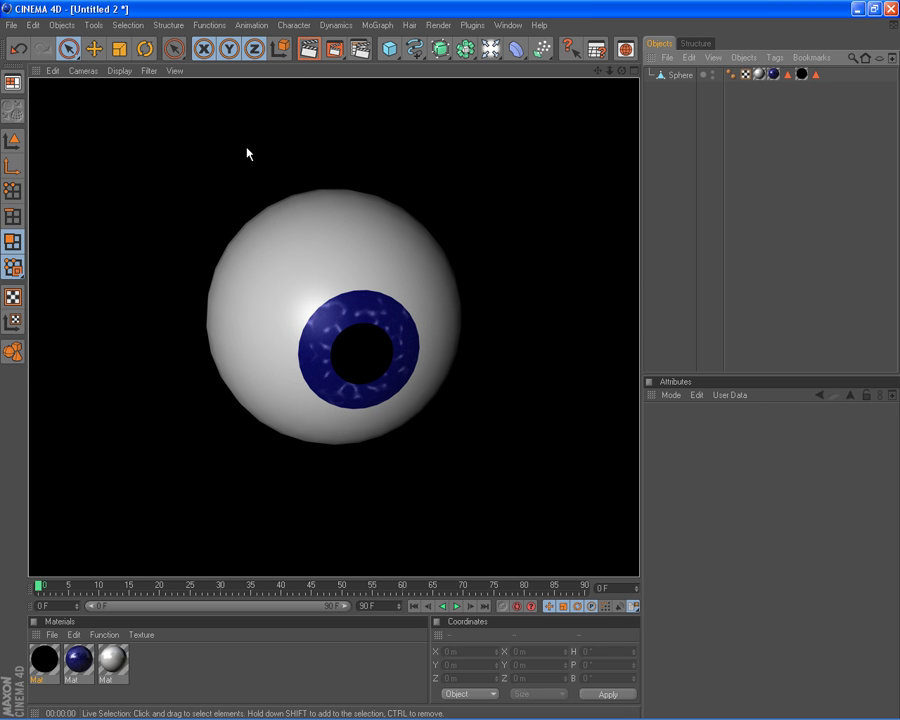
# Step: Raise the white material's specular width to 64%
pyautogui.doubleClick(112, 660)
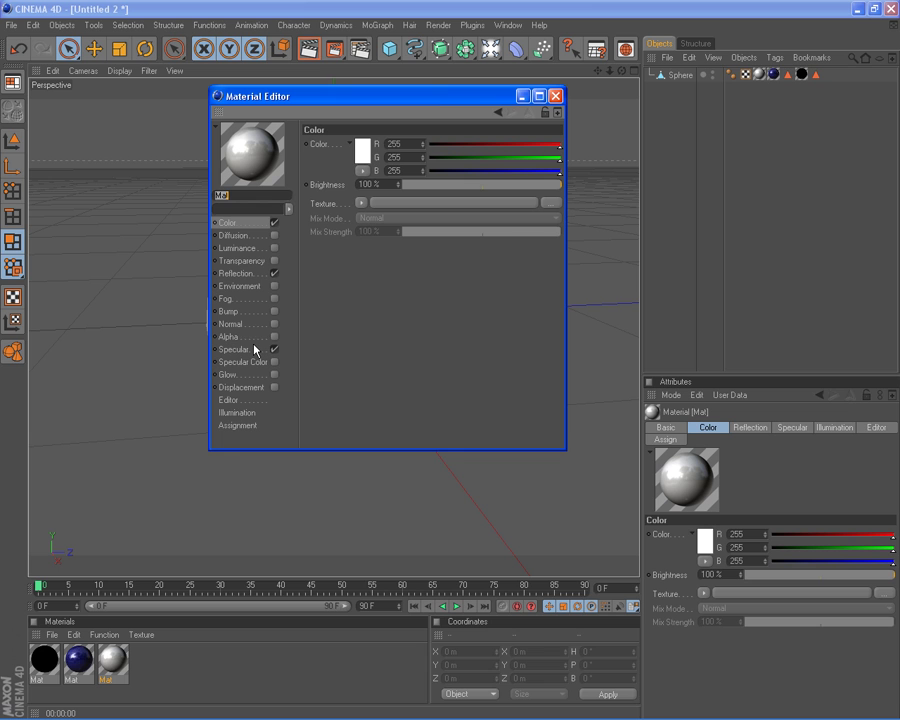
pyautogui.click(235, 274)
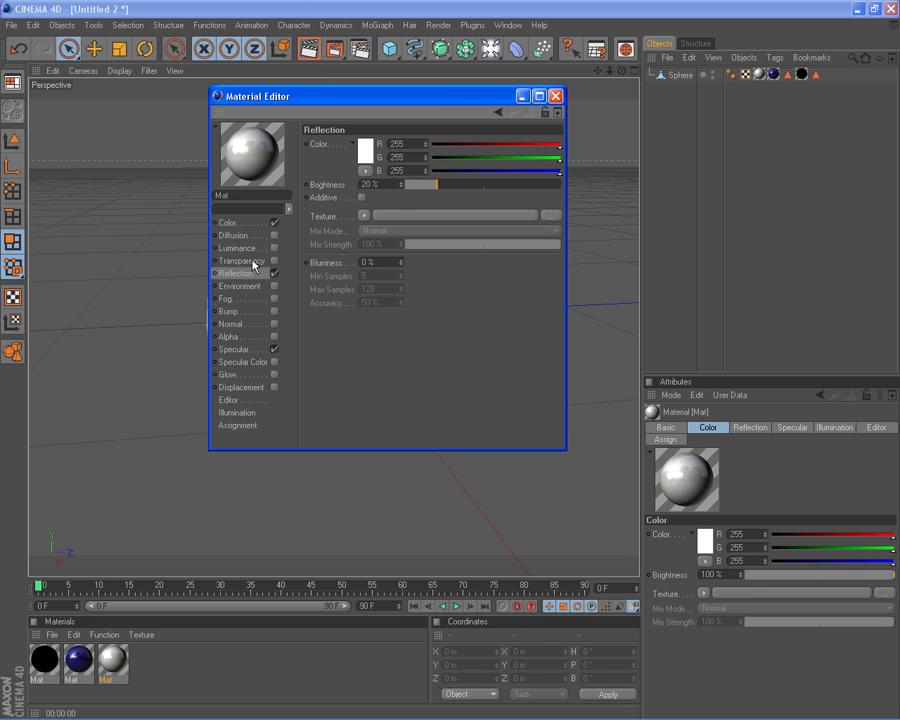
pyautogui.click(237, 350)
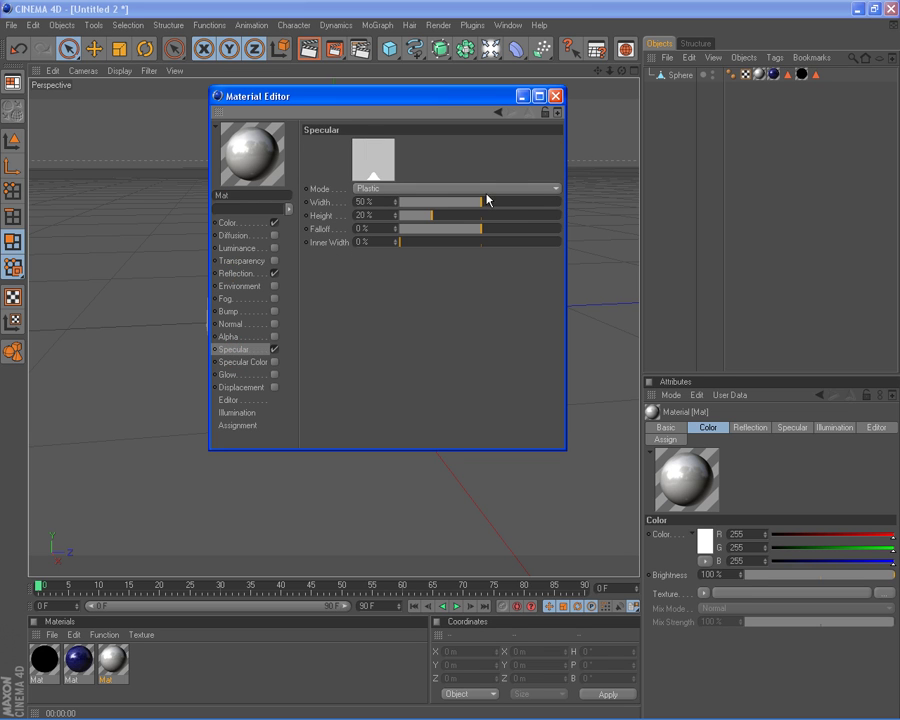
pyautogui.moveTo(487, 201); pyautogui.dragTo(506, 202)
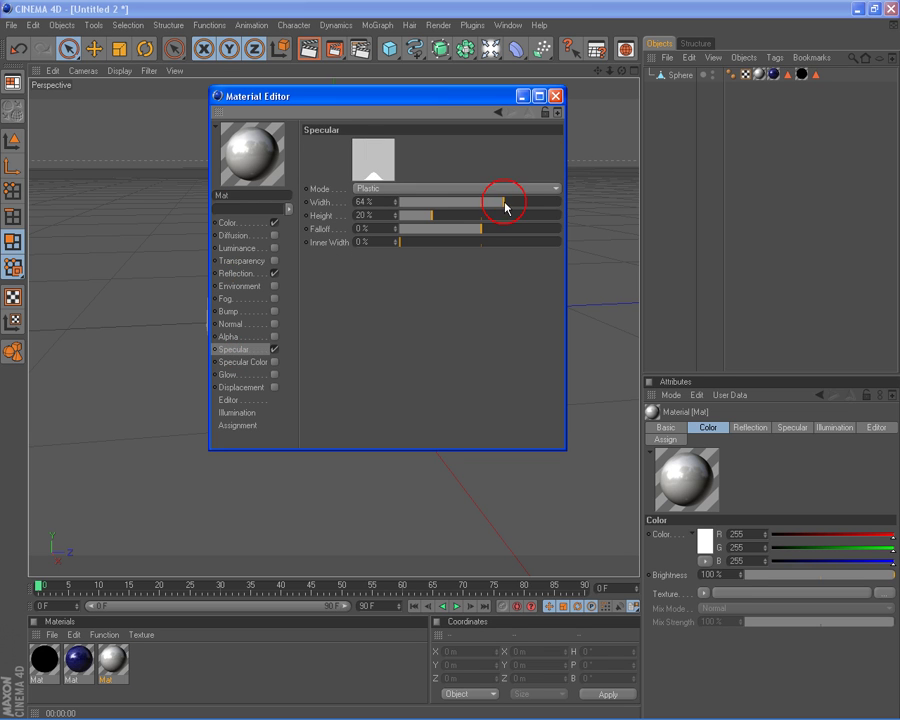
pyautogui.click(556, 96)
pyautogui.scroll(-2, 450, 364)
pyautogui.scroll(-3, 549, 193)
# Step: Add a Constraint tag to the Sphere and enable Aim
pyautogui.rightClick(681, 75)
pyautogui.moveTo(722, 96)
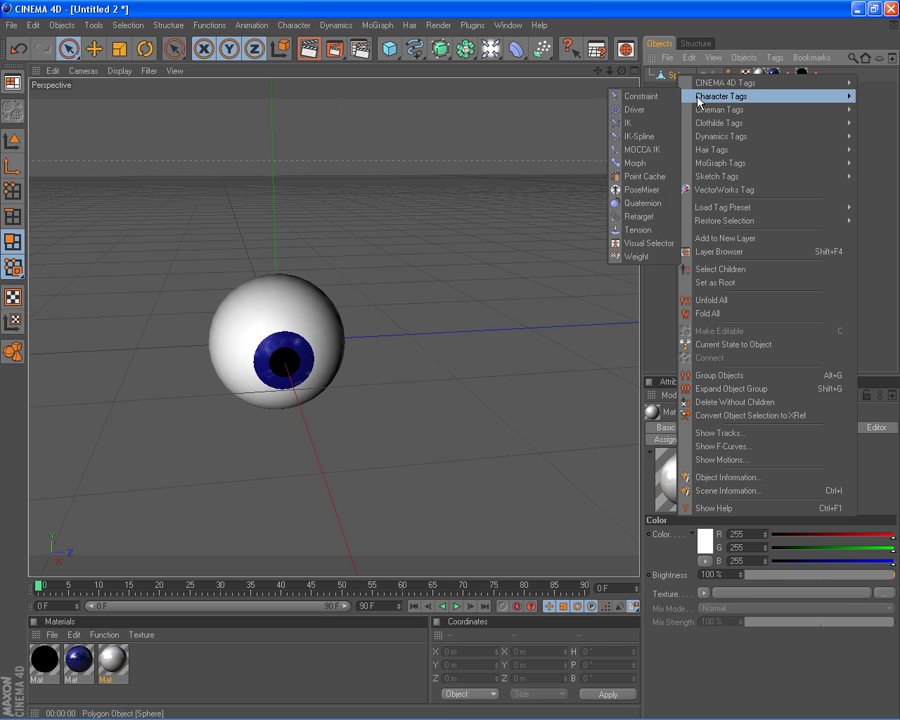
pyautogui.click(668, 80)
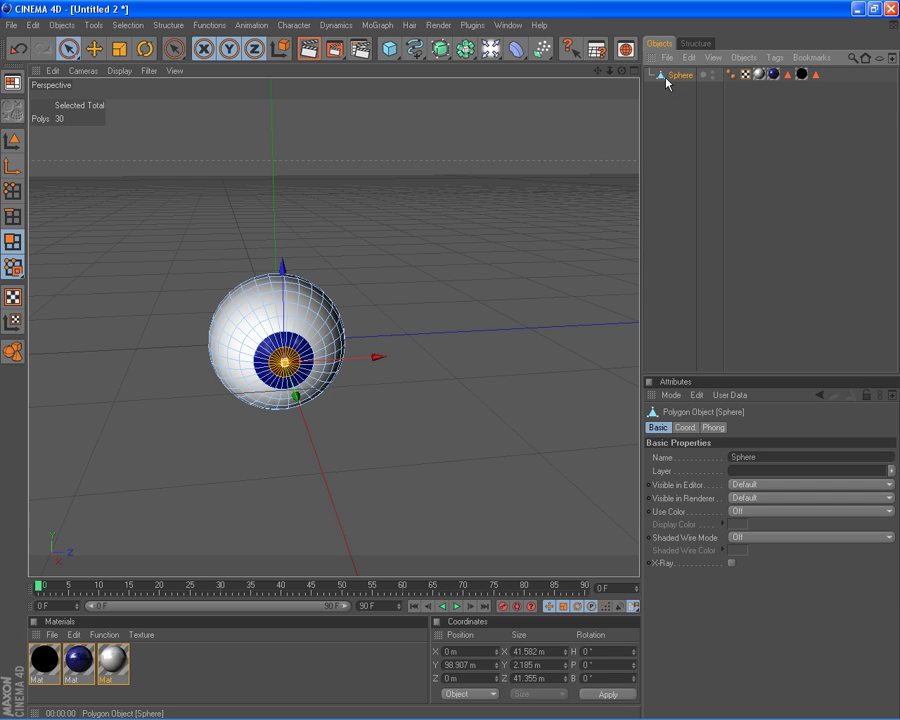
pyautogui.rightClick(667, 78)
pyautogui.moveTo(706, 95)
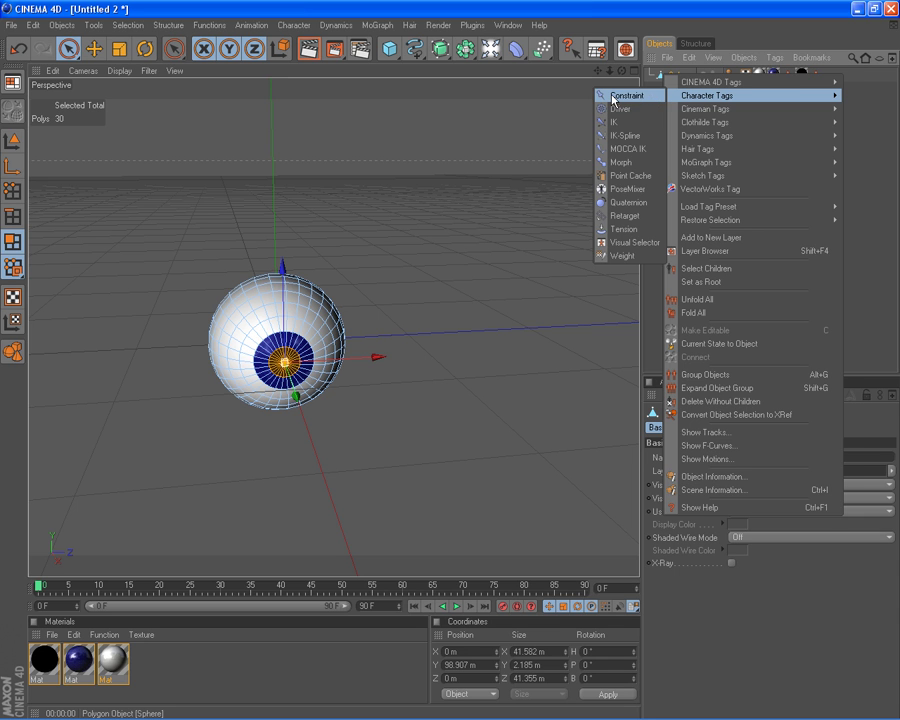
pyautogui.click(613, 96)
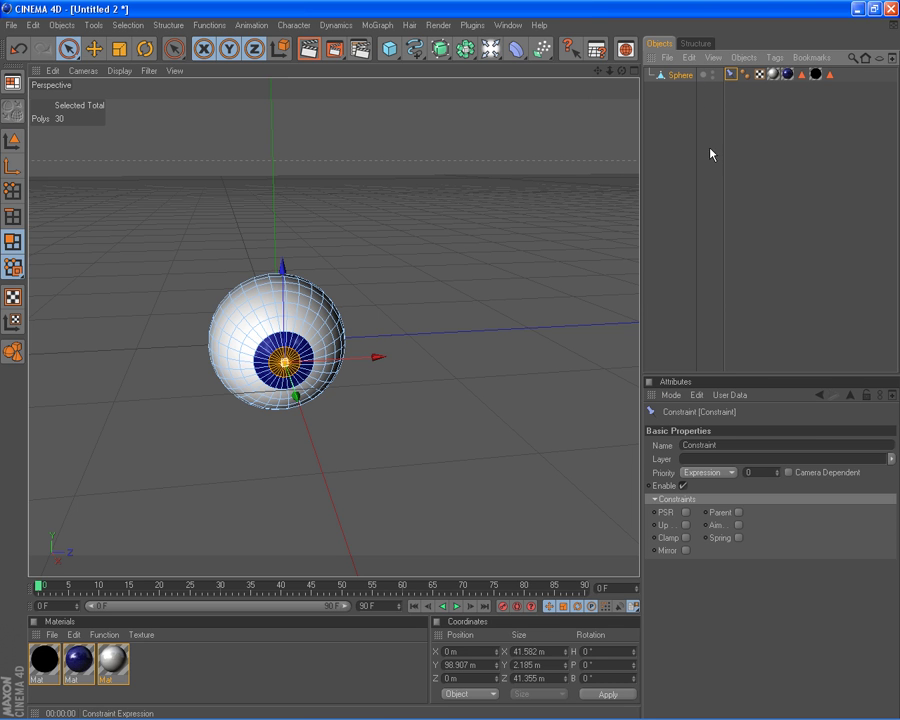
pyautogui.click(739, 525)
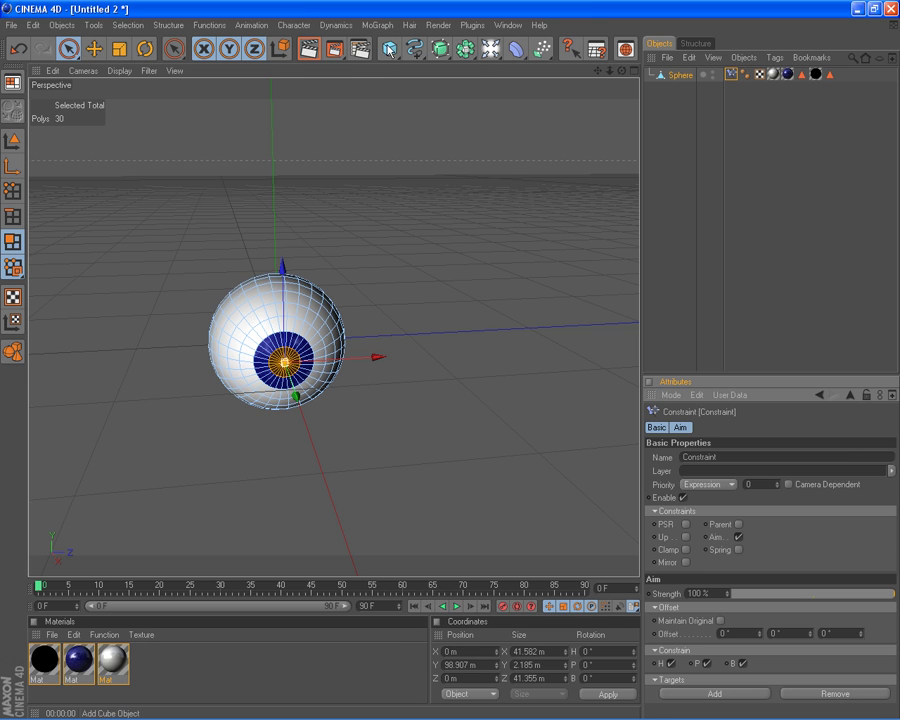
# Step: Add a Circle spline oriented to the ZY plane
pyautogui.click(414, 50)
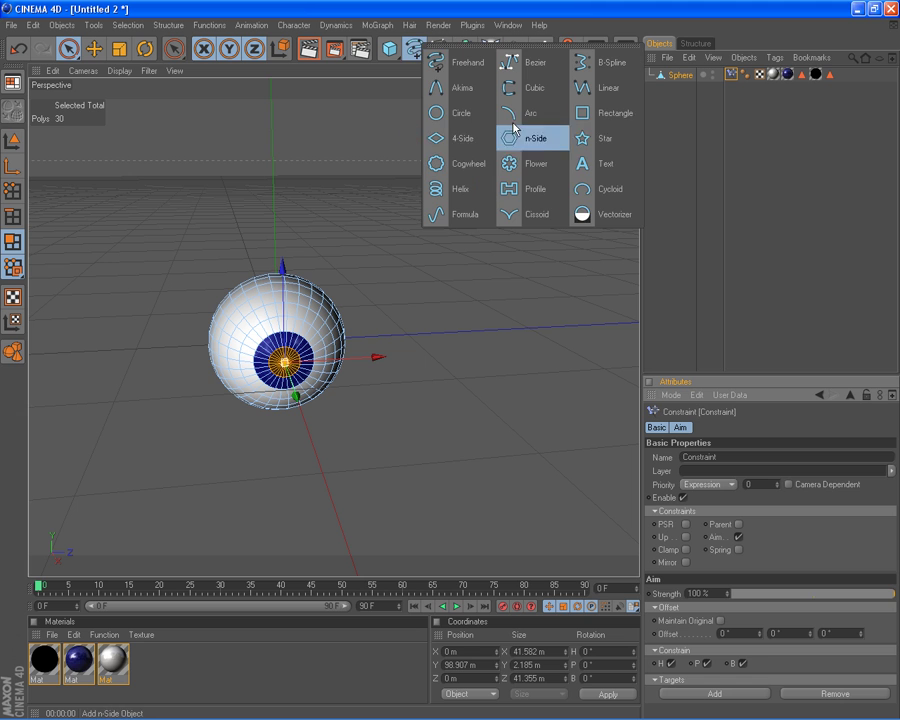
pyautogui.click(461, 113)
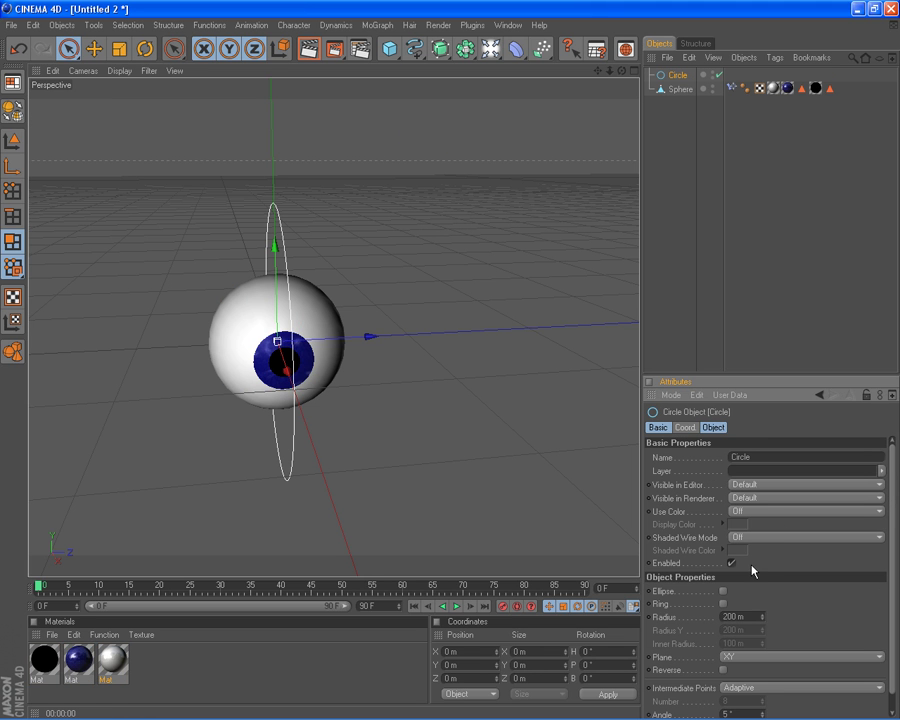
pyautogui.click(768, 657)
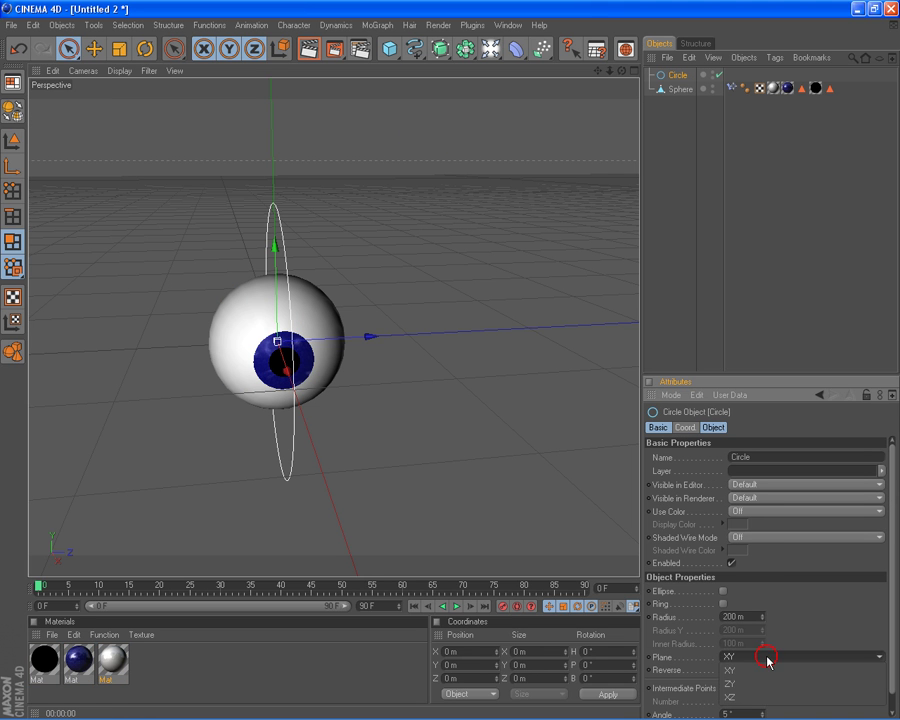
# Step: Set the circle radius to 50 m and move it below the eyeball
pyautogui.doubleClick(740, 617)
pyautogui.write('50')
pyautogui.press('Return')
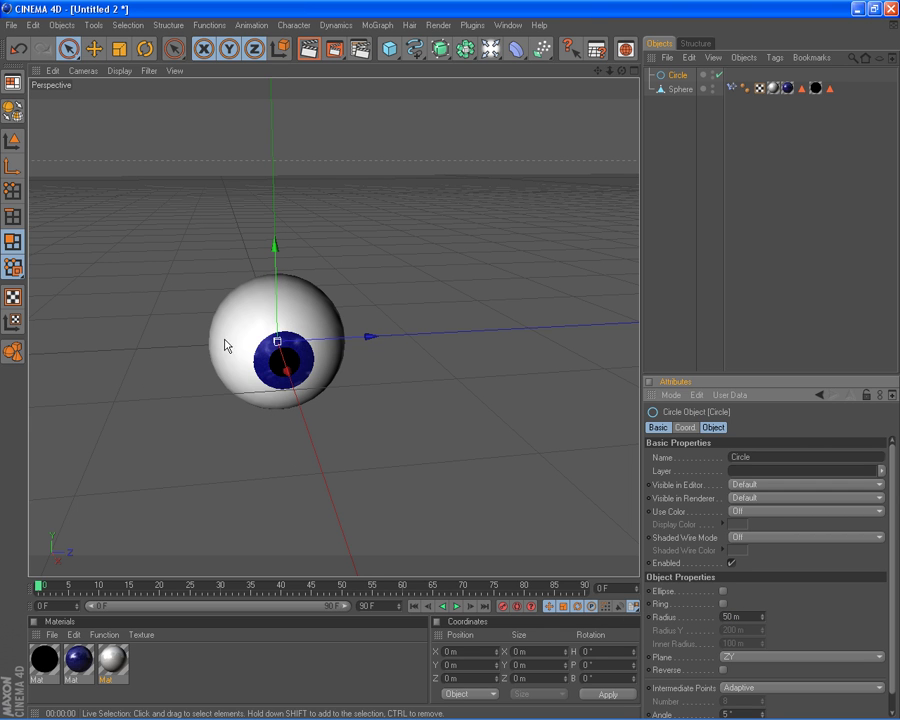
pyautogui.moveTo(283, 372)
pyautogui.mouseDown()
pyautogui.moveTo(476, 406)
pyautogui.moveTo(452, 366)
pyautogui.mouseUp()
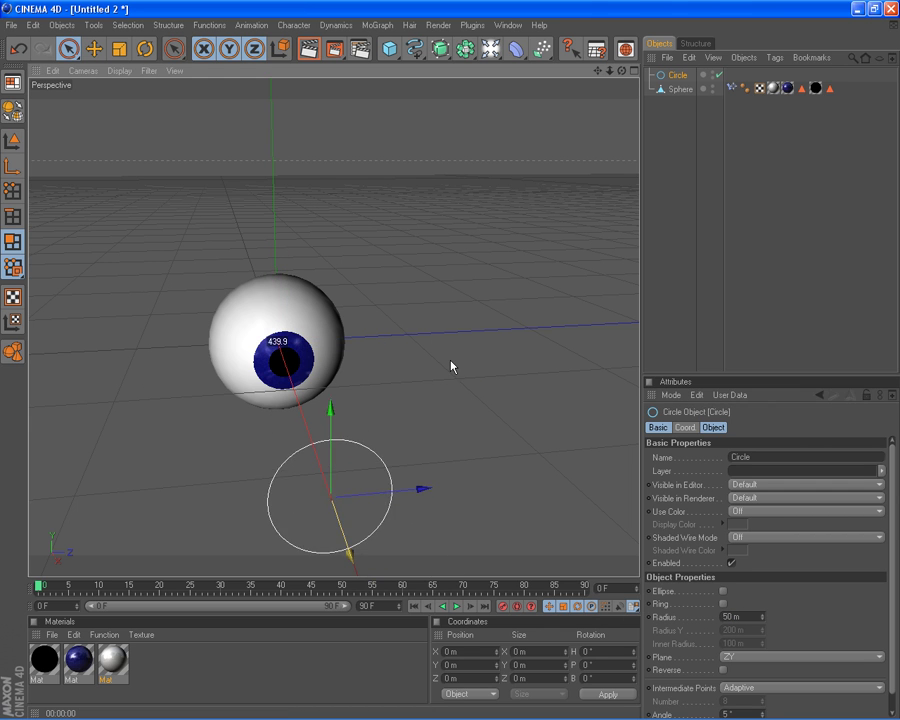
pyautogui.scroll(-2, 300, 275)
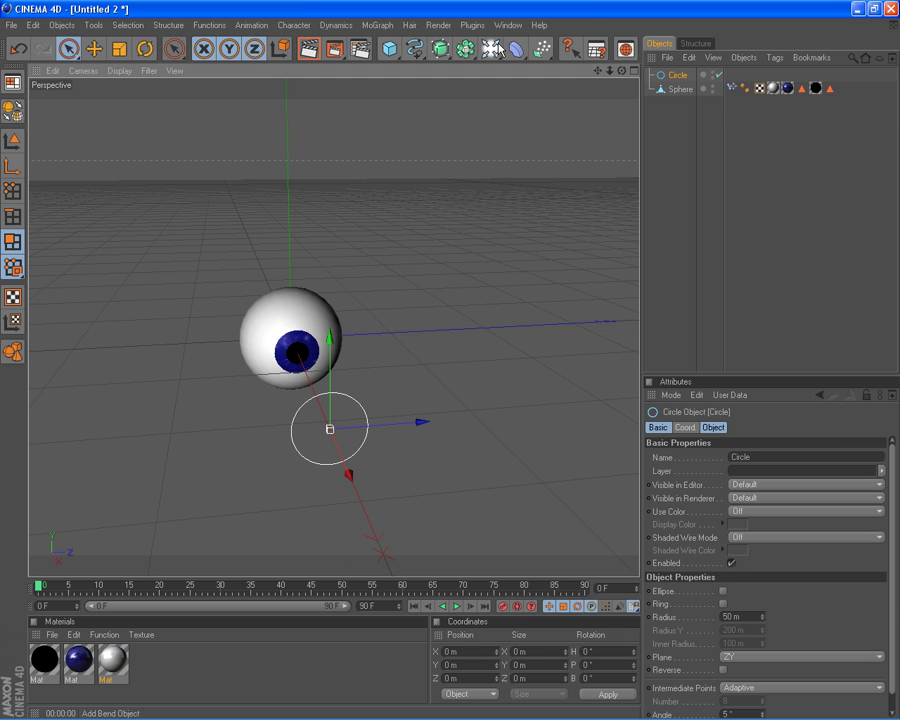
# Step: Add a Null Object and parent the Circle under it
pyautogui.click(61, 25)
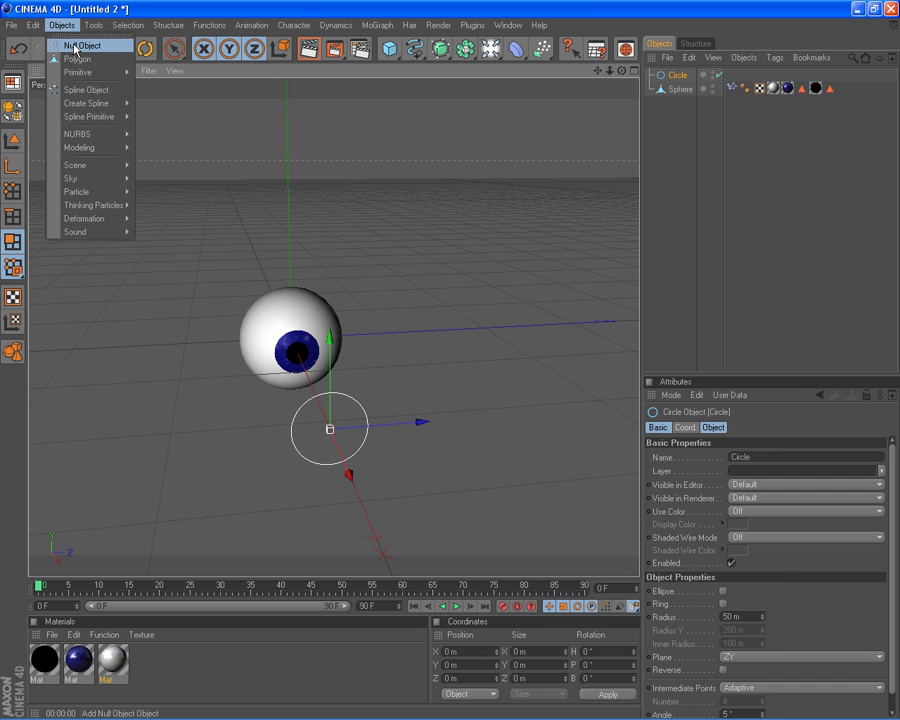
pyautogui.click(75, 46)
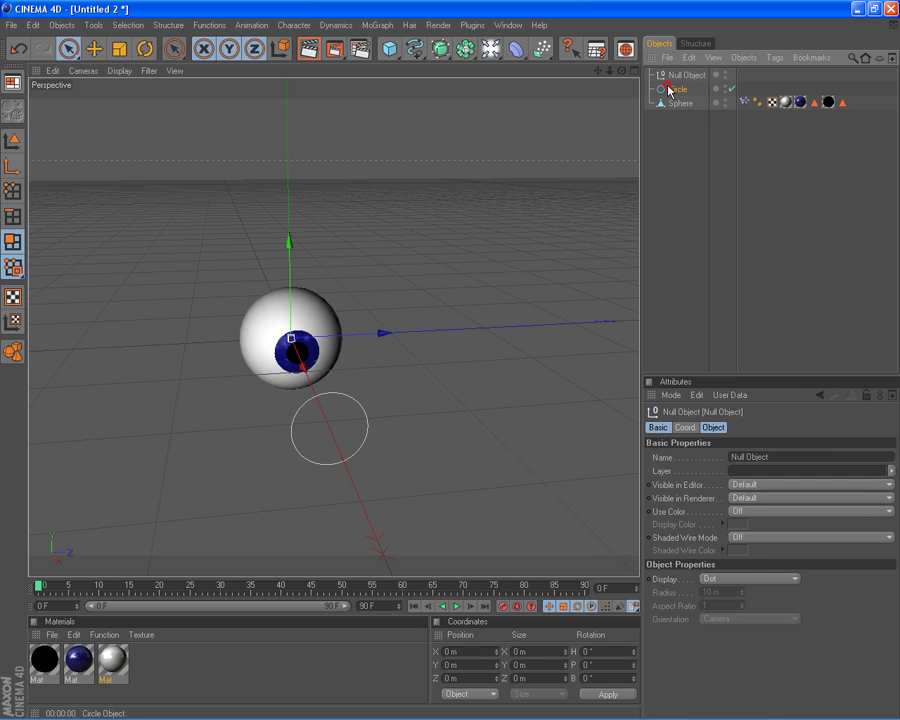
pyautogui.moveTo(668, 90); pyautogui.dragTo(680, 75)
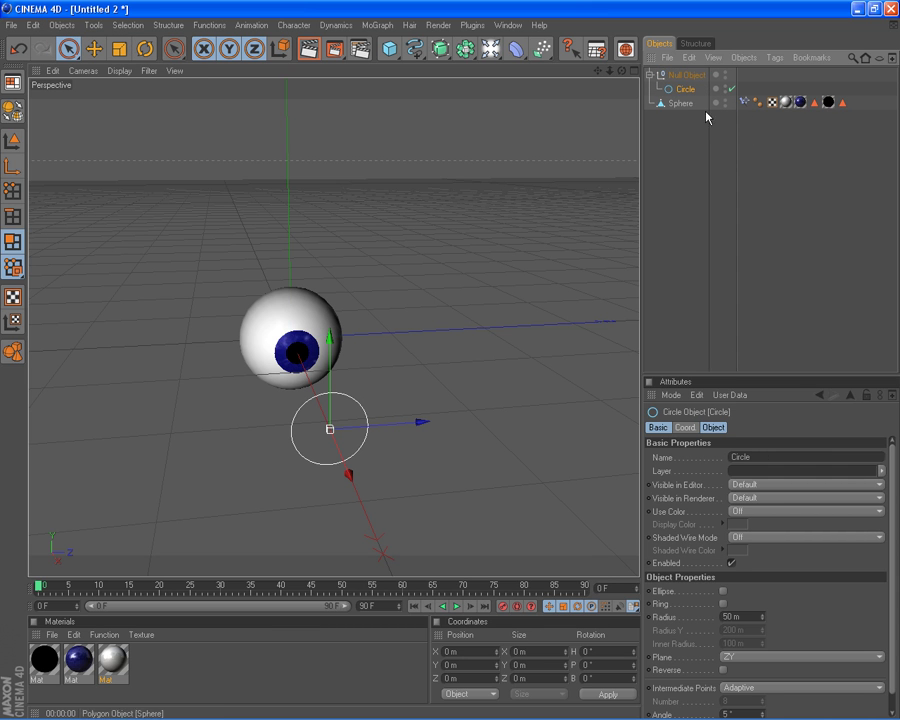
# Step: Add an Aim target entry to the Constraint tag and set it to Circle
pyautogui.click(744, 102)
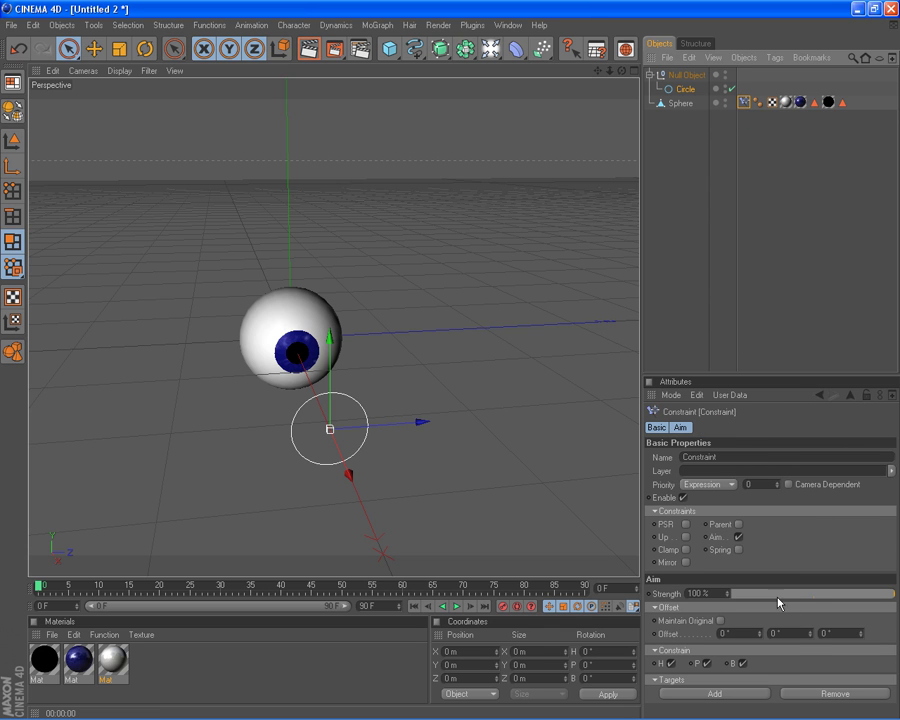
pyautogui.click(730, 696)
pyautogui.scroll(-1, 750, 615)
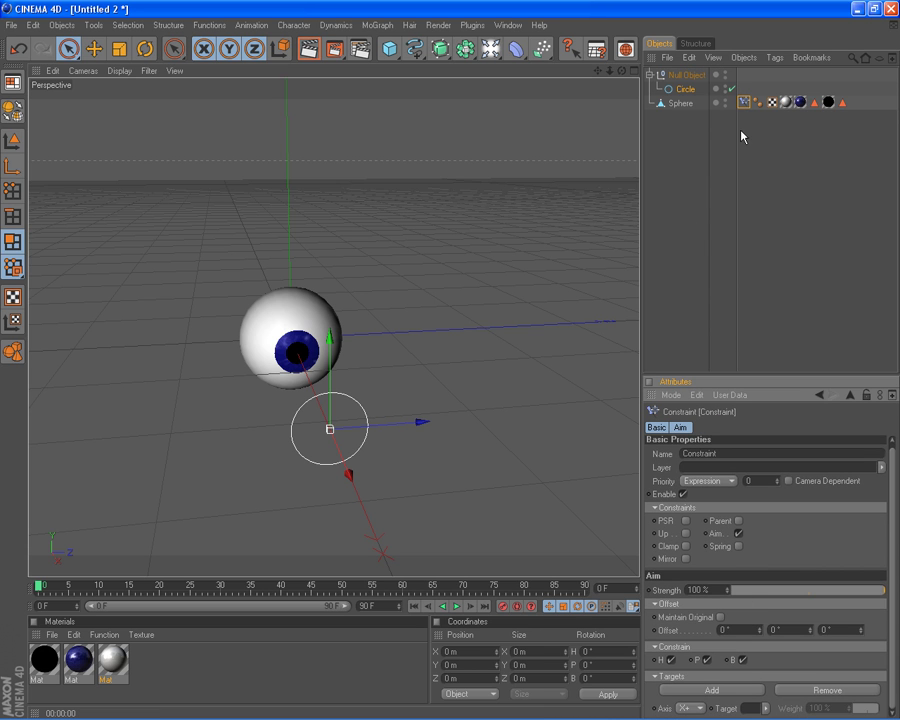
pyautogui.click(680, 103)
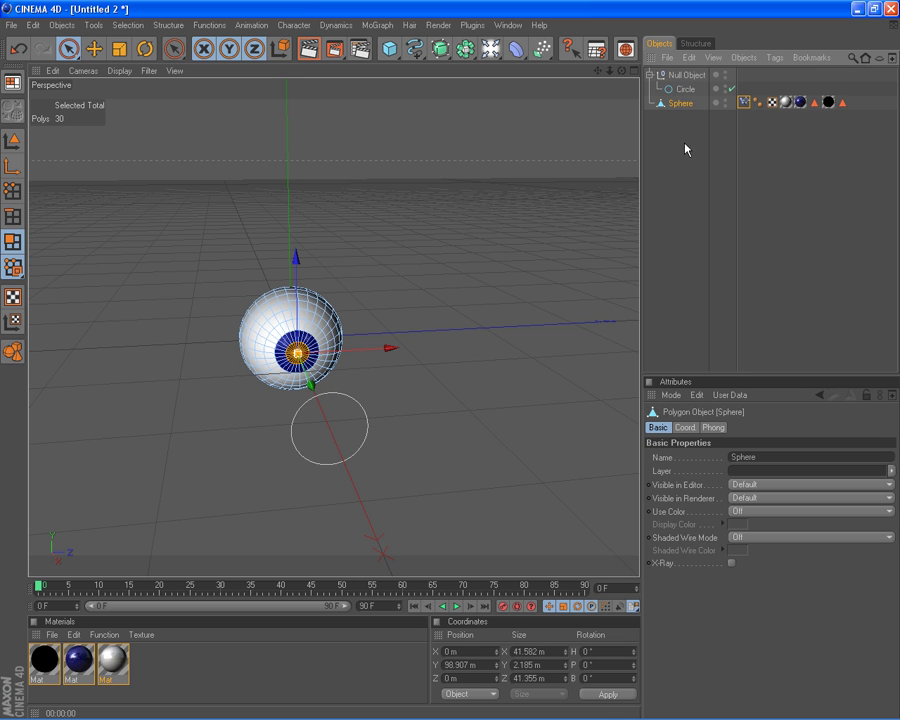
pyautogui.click(744, 102)
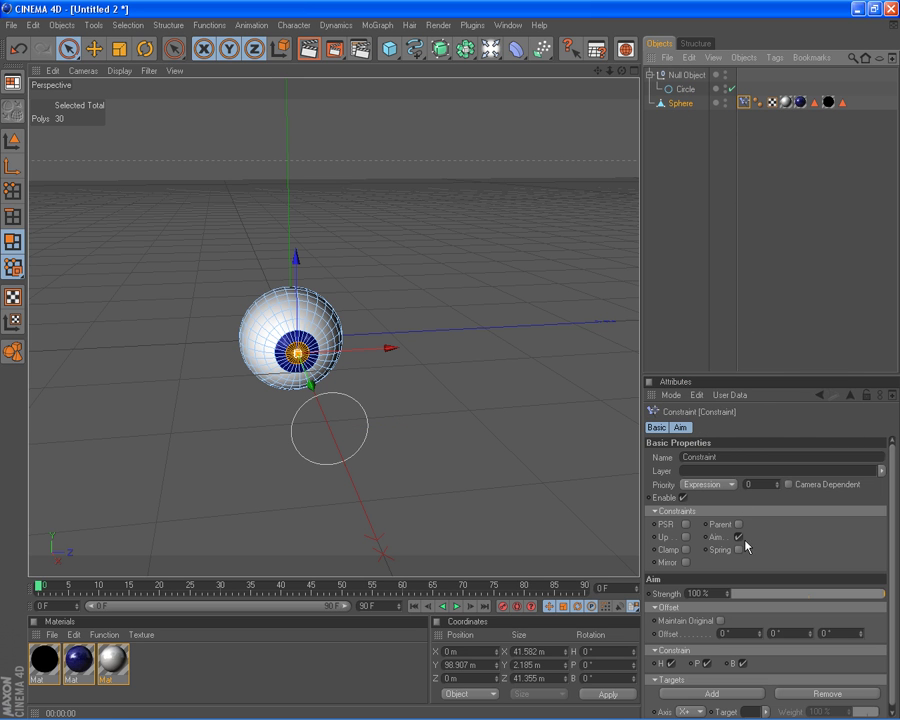
pyautogui.click(680, 427)
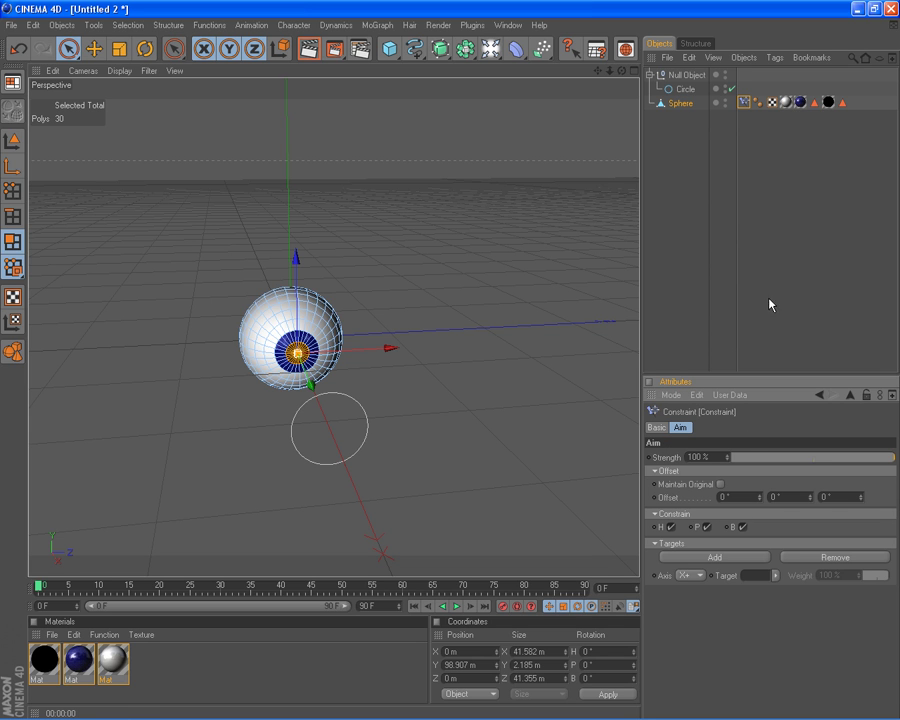
pyautogui.moveTo(685, 89)
pyautogui.mouseDown()
pyautogui.moveTo(742, 578)
pyautogui.moveTo(757, 577)
pyautogui.mouseUp()
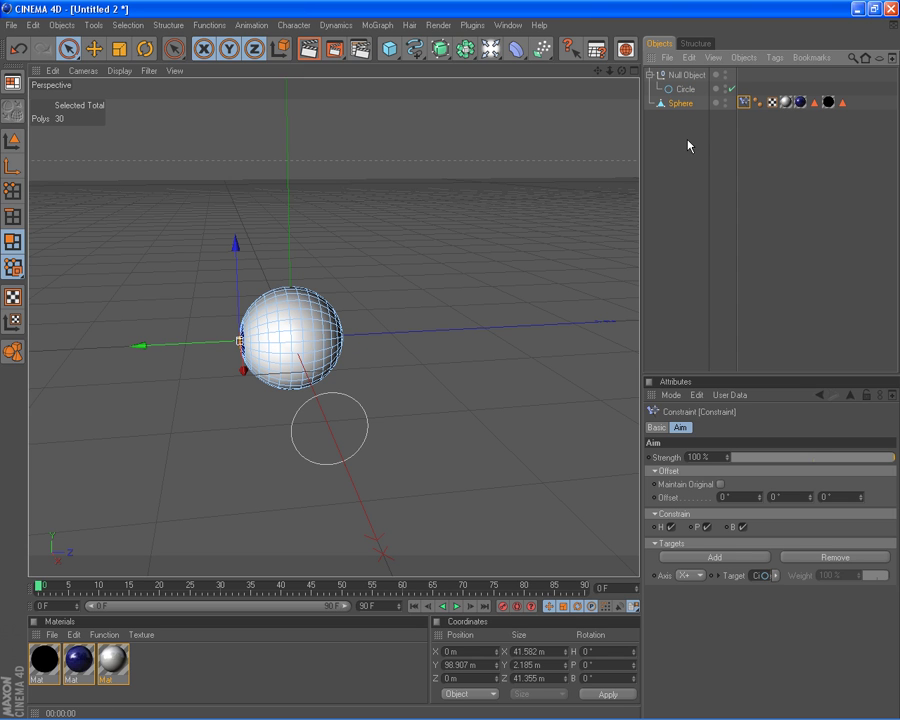
# Step: Toggle Maintain Original and drag the Circle sideways to test eye tracking
pyautogui.click(720, 484)
pyautogui.click(658, 190)
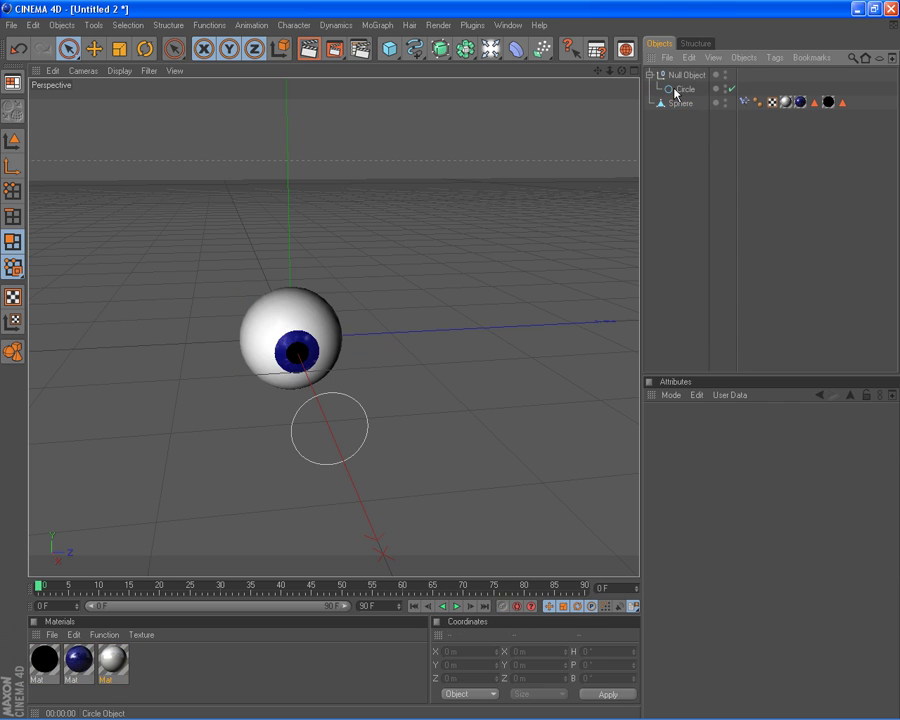
pyautogui.click(685, 89)
pyautogui.moveTo(378, 424); pyautogui.dragTo(455, 367)
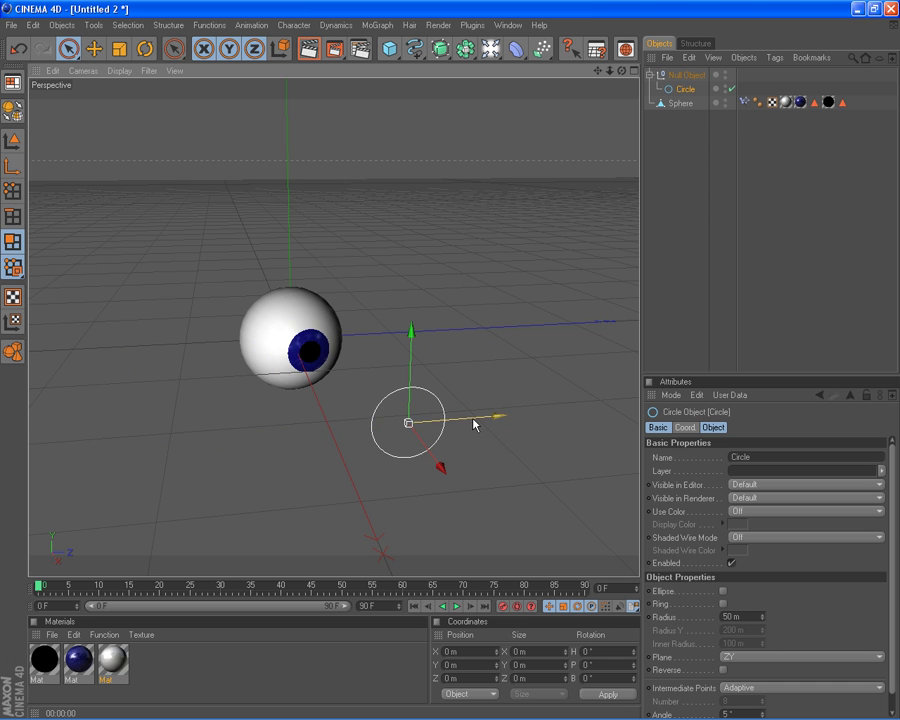
pyautogui.moveTo(455, 367); pyautogui.dragTo(450, 364)
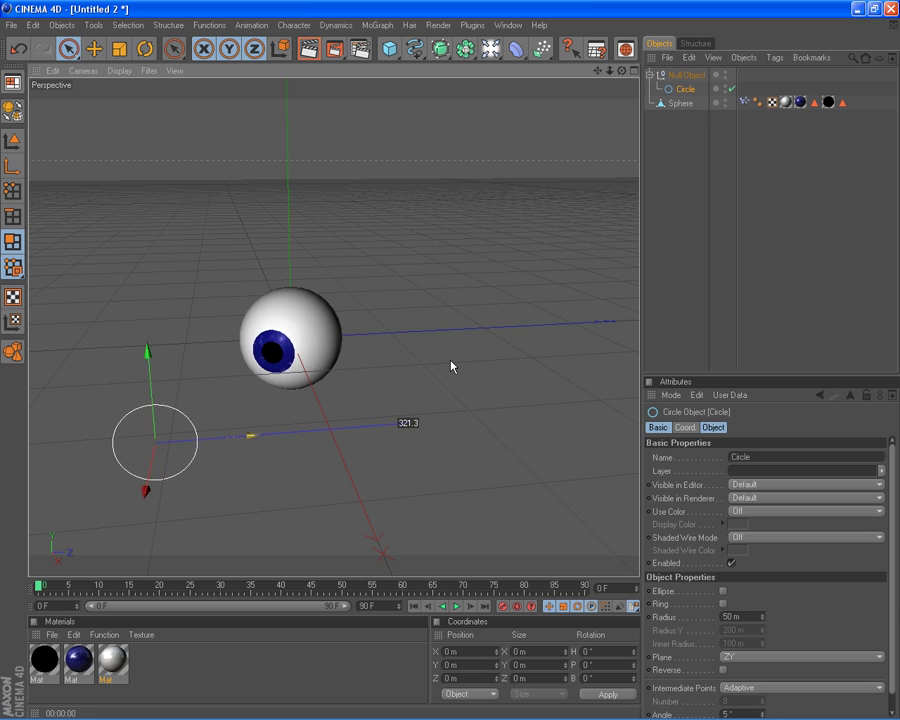
# Step: Undo the circle moves and select the Null Object
pyautogui.click(18, 48)
pyautogui.click(683, 76)
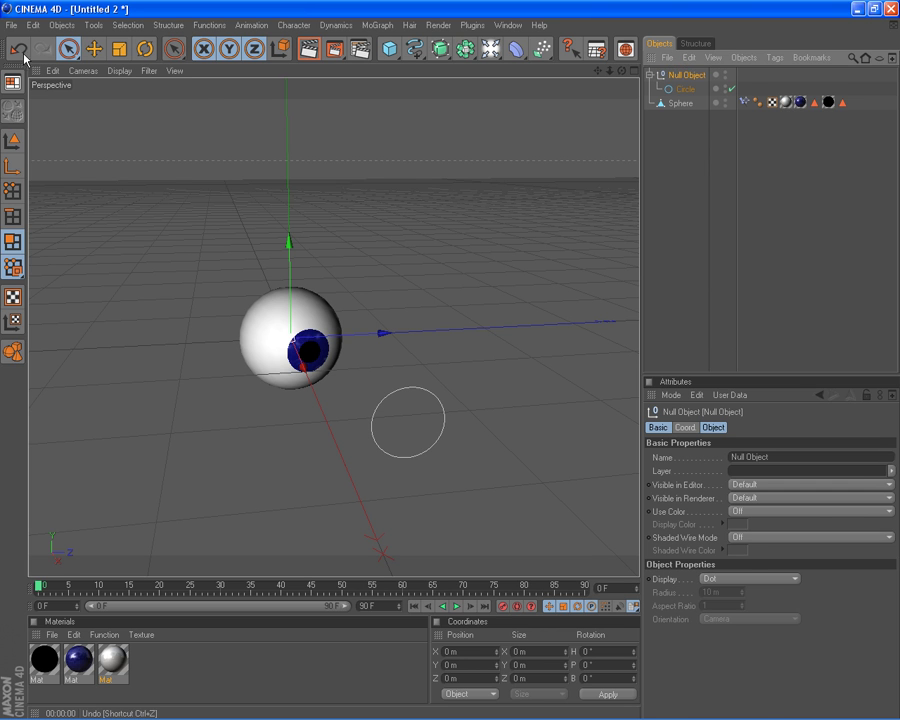
pyautogui.click(18, 48)
pyautogui.click(668, 76)
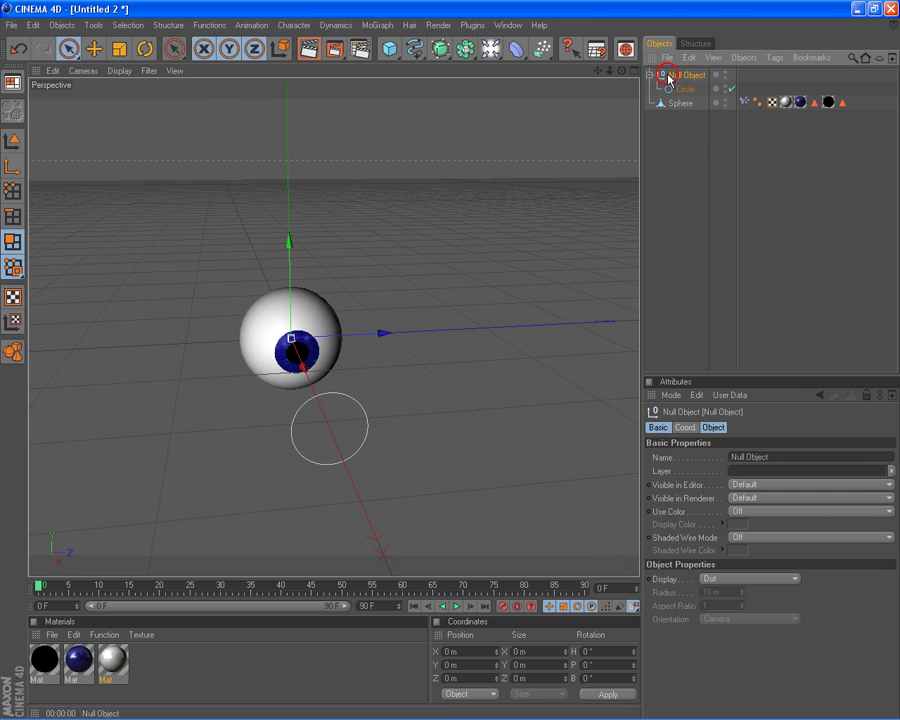
# Step: Rotate the Null Object to watch the eyeball track the circle, then undo the rotation
pyautogui.click(146, 48)
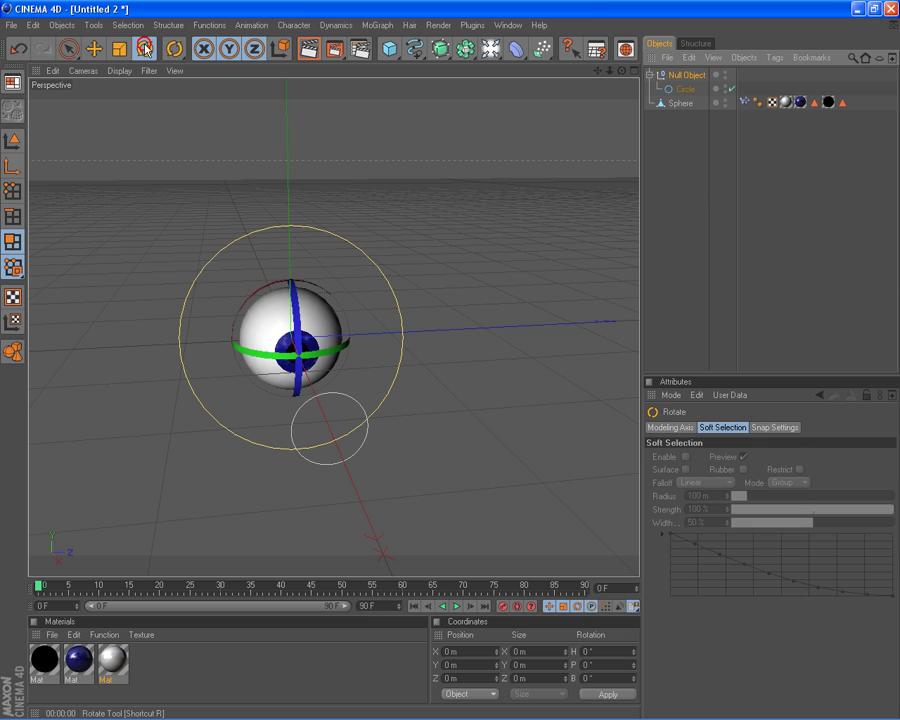
pyautogui.moveTo(262, 361); pyautogui.dragTo(327, 358)
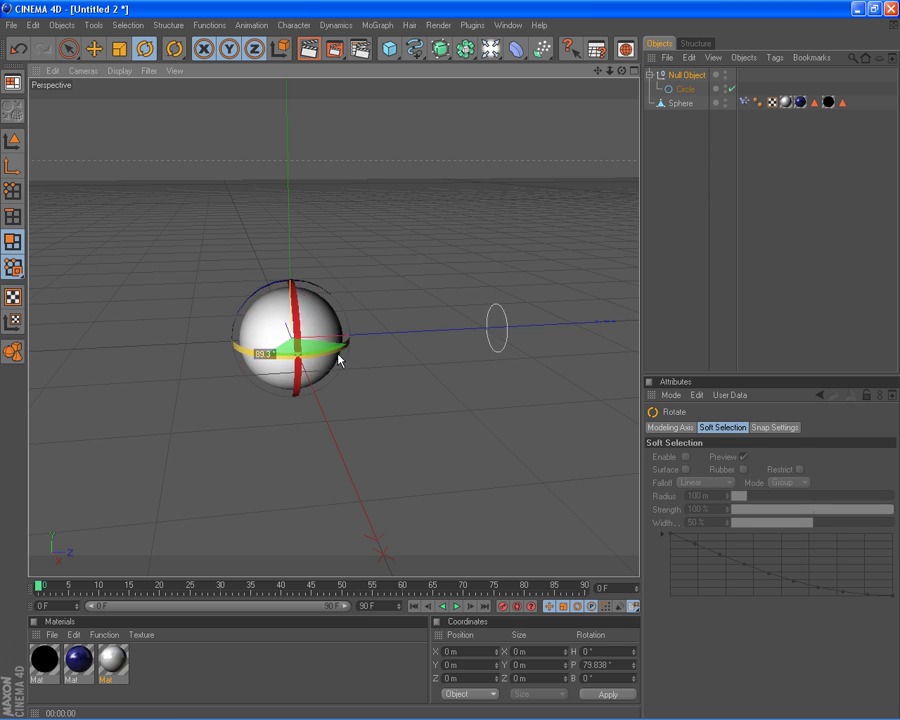
pyautogui.moveTo(312, 369); pyautogui.dragTo(73, 444)
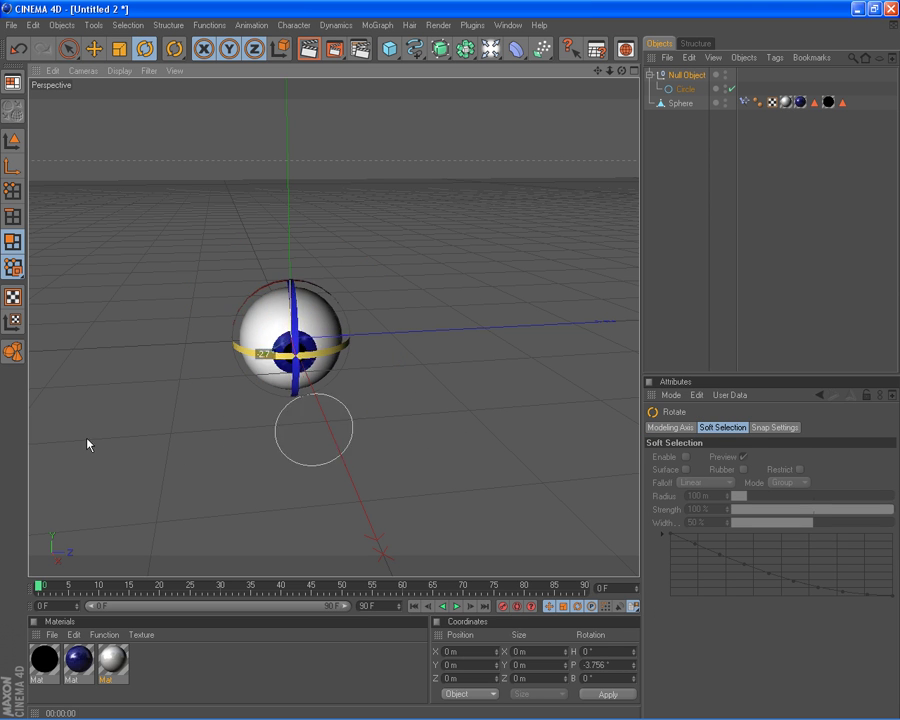
pyautogui.click(18, 47)
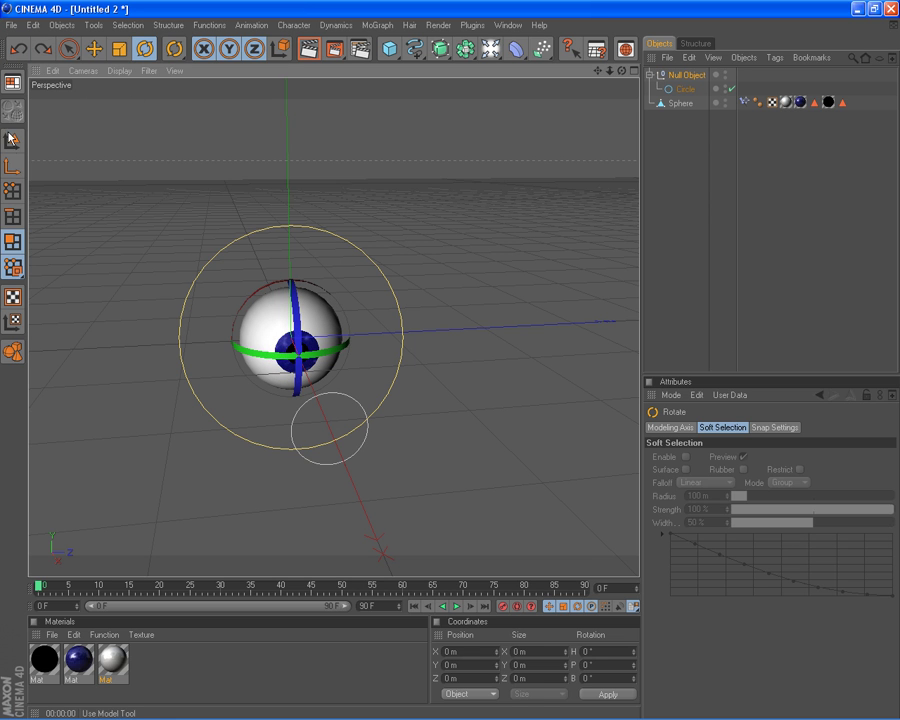
# Step: Select the Circle, collapse the Null Object's hierarchy, and deselect everything
pyautogui.click(670, 140)
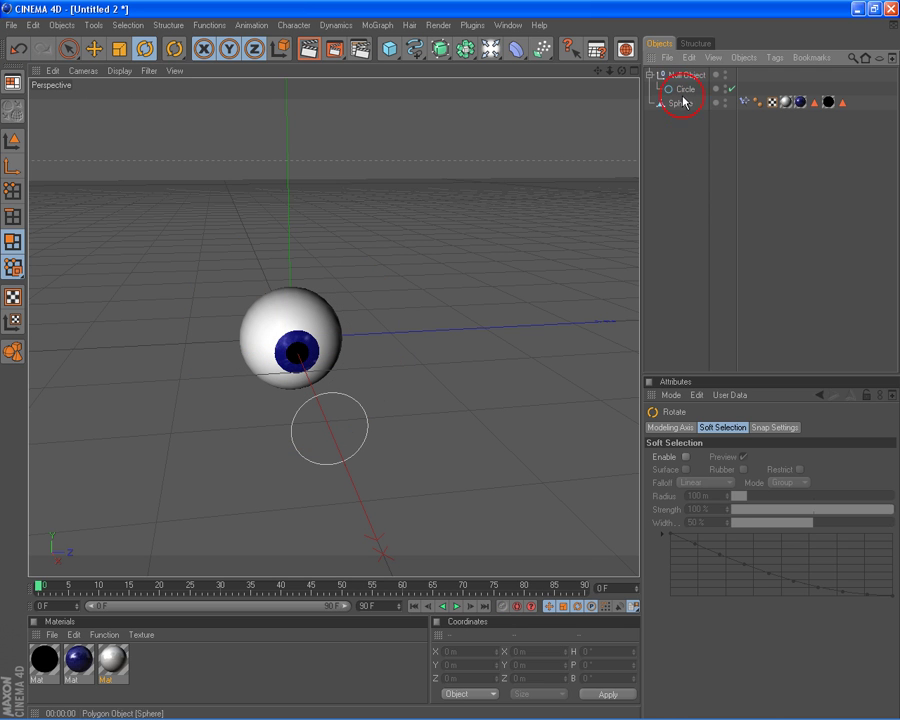
pyautogui.click(685, 89)
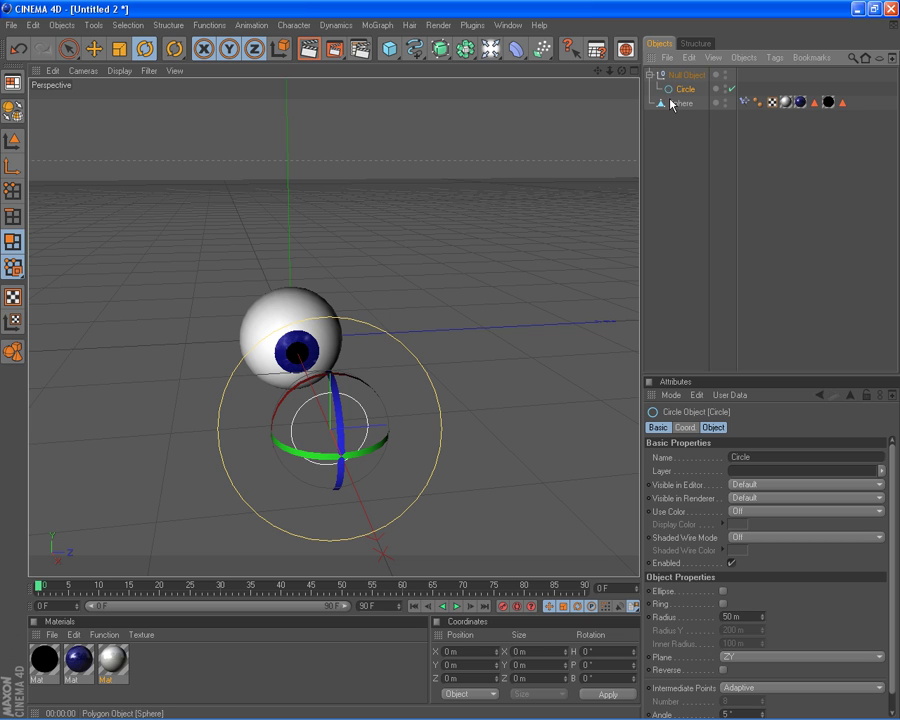
pyautogui.click(650, 75)
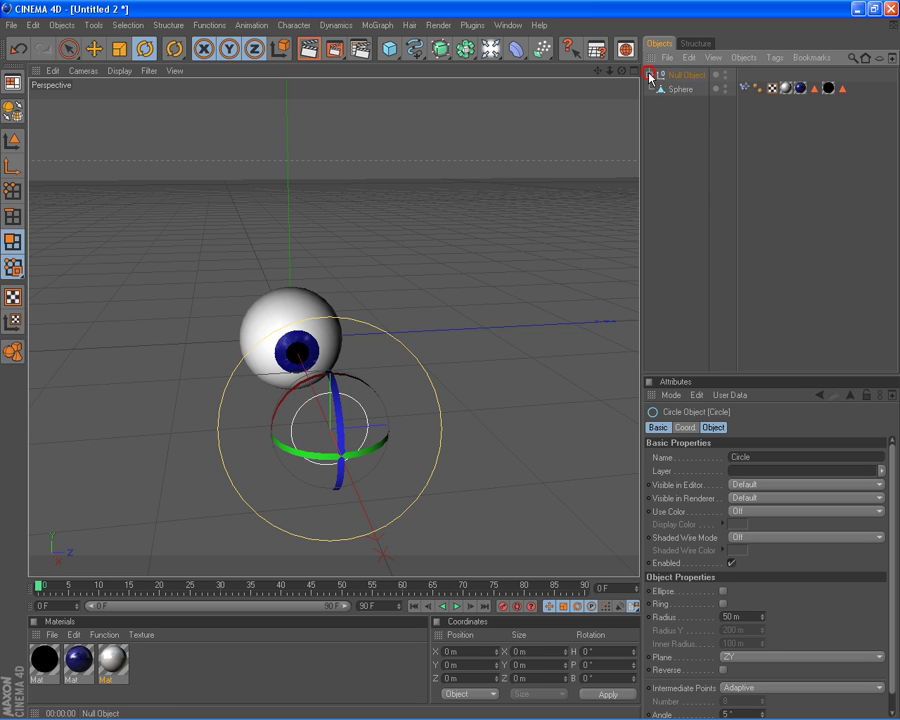
pyautogui.click(697, 173)
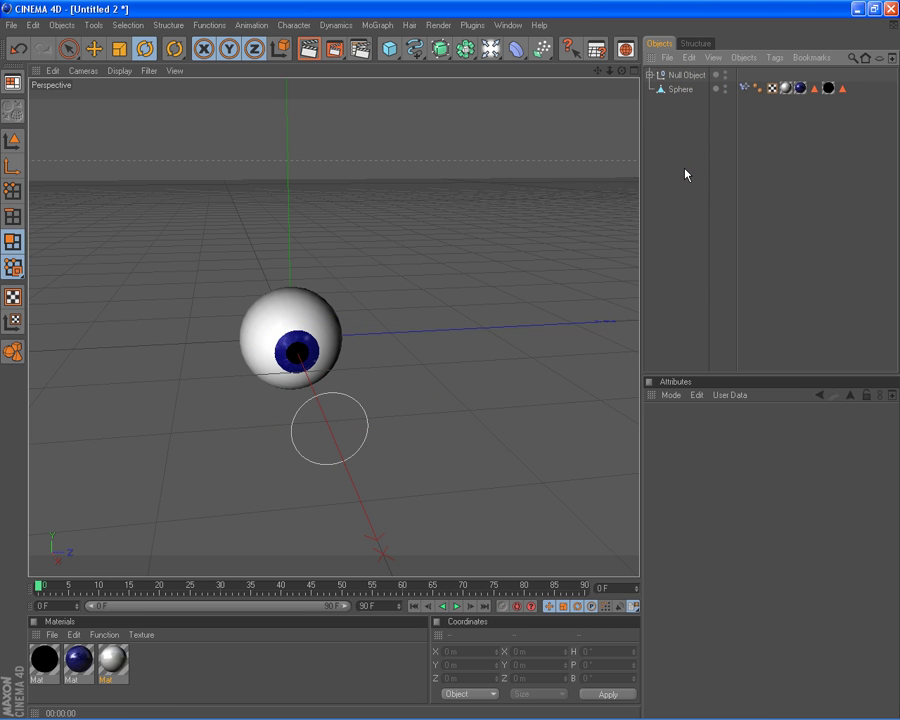